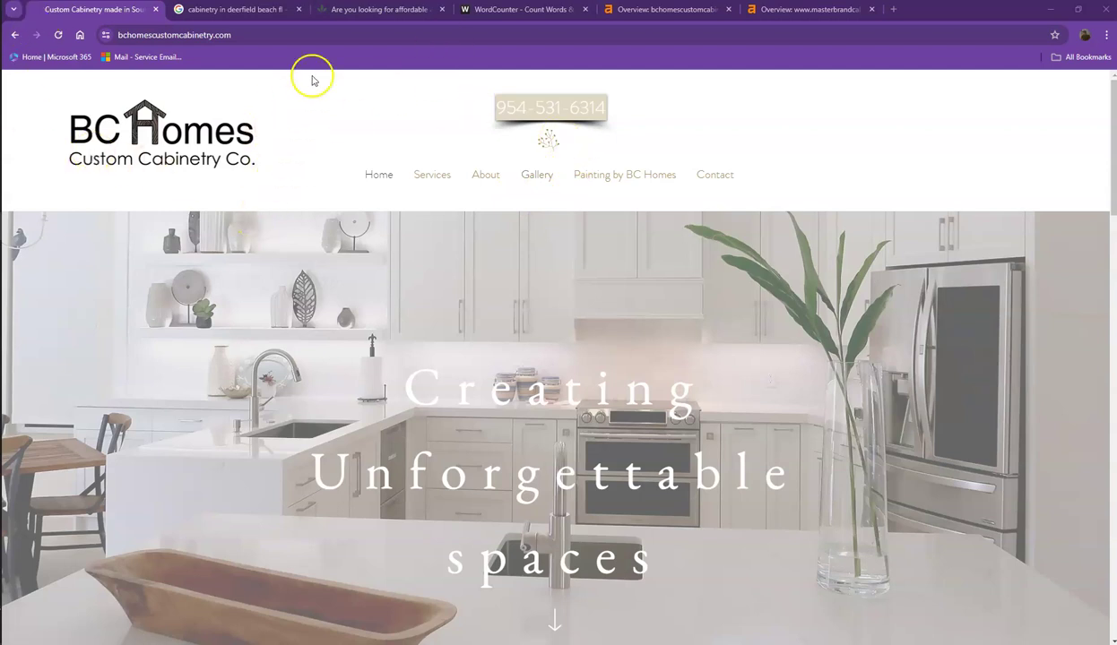
- View the ProCraft Cabinetry home page at procraftflorida.com
{"action": "left_click", "coordinate": [351, 12]}
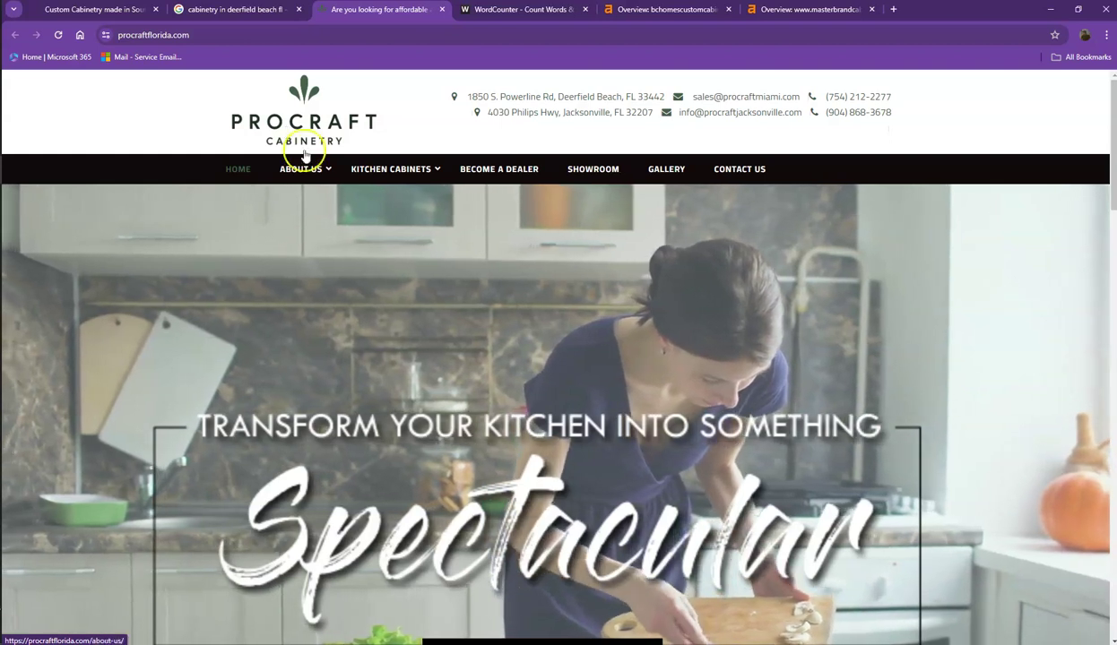
{"action": "scroll", "coordinate": [379, 265], "scroll_direction": "down", "scroll_amount": 5}
{"action": "scroll", "coordinate": [381, 275], "scroll_direction": "up", "scroll_amount": 2}
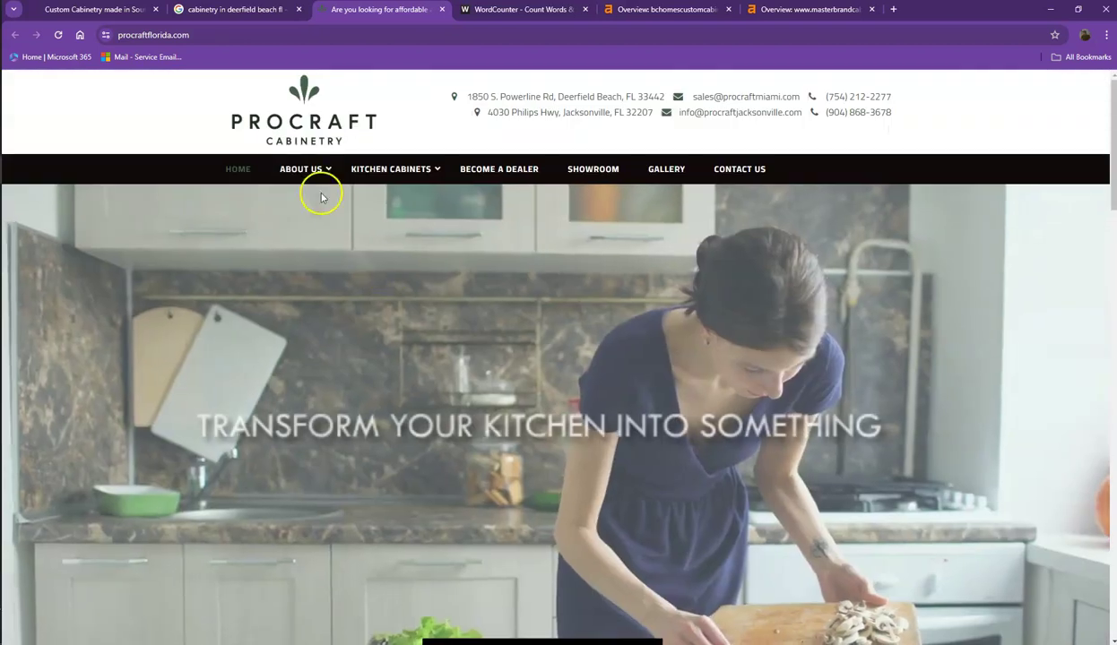
- Review the whole BC Homes Custom Cabinetry home page, from the header through the testimonials to the footer
{"action": "left_click", "coordinate": [108, 11]}
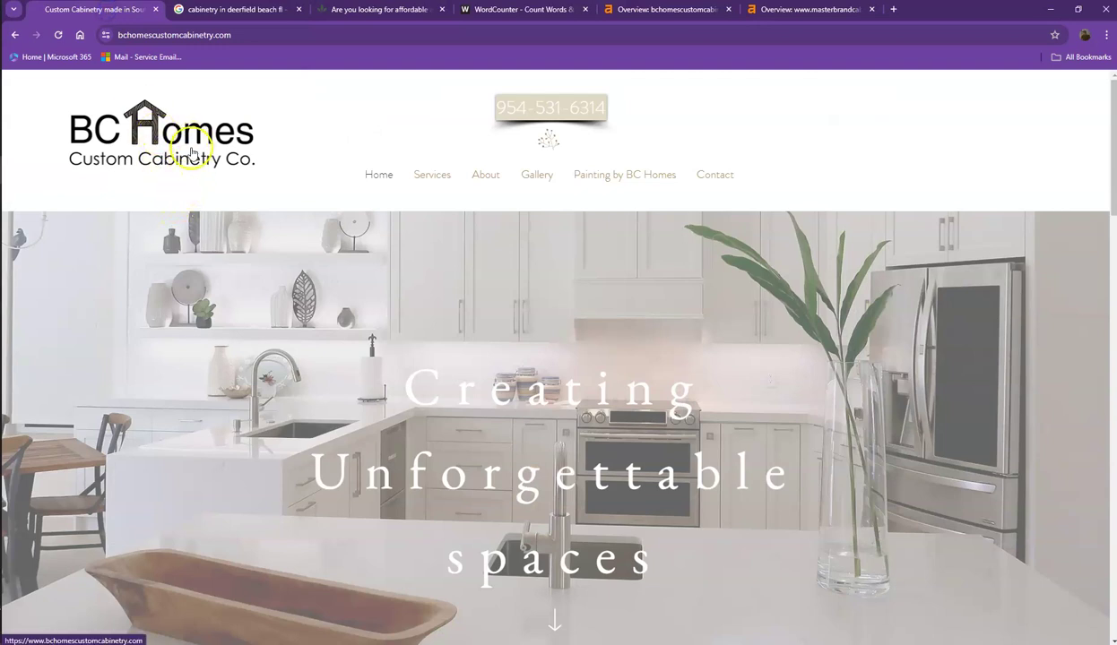
{"action": "scroll", "coordinate": [419, 192], "scroll_direction": "down", "scroll_amount": 5}
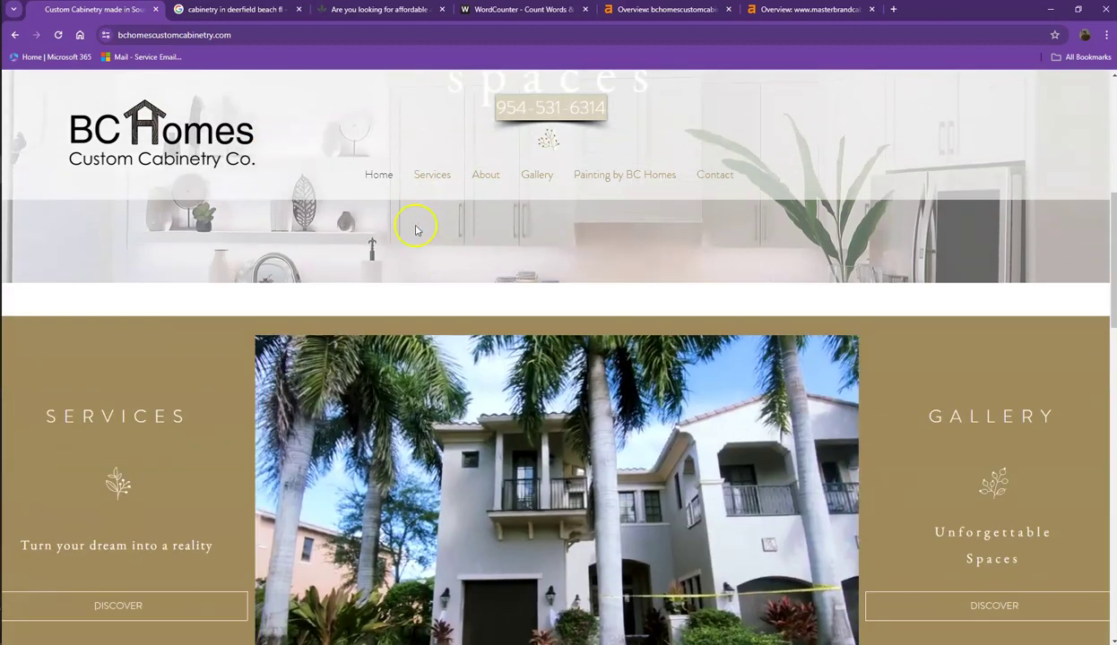
{"action": "scroll", "coordinate": [421, 251], "scroll_direction": "down", "scroll_amount": 4}
{"action": "scroll", "coordinate": [412, 274], "scroll_direction": "down", "scroll_amount": 3}
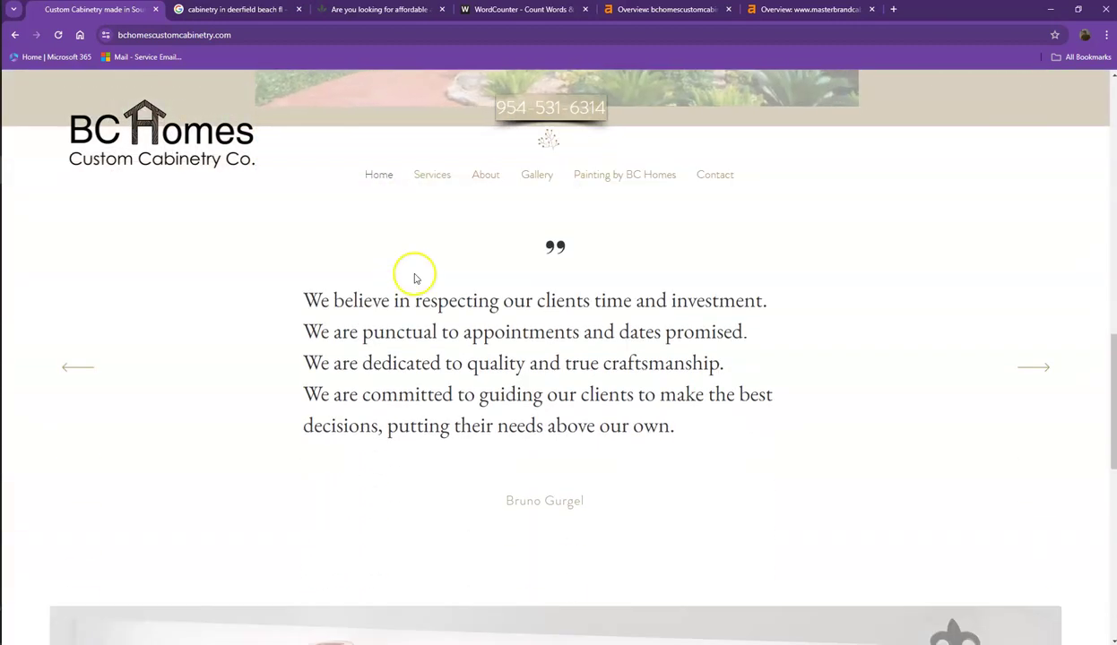
{"action": "scroll", "coordinate": [524, 336], "scroll_direction": "down", "scroll_amount": 1}
{"action": "scroll", "coordinate": [536, 268], "scroll_direction": "down", "scroll_amount": 1}
{"action": "scroll", "coordinate": [498, 303], "scroll_direction": "down", "scroll_amount": 3}
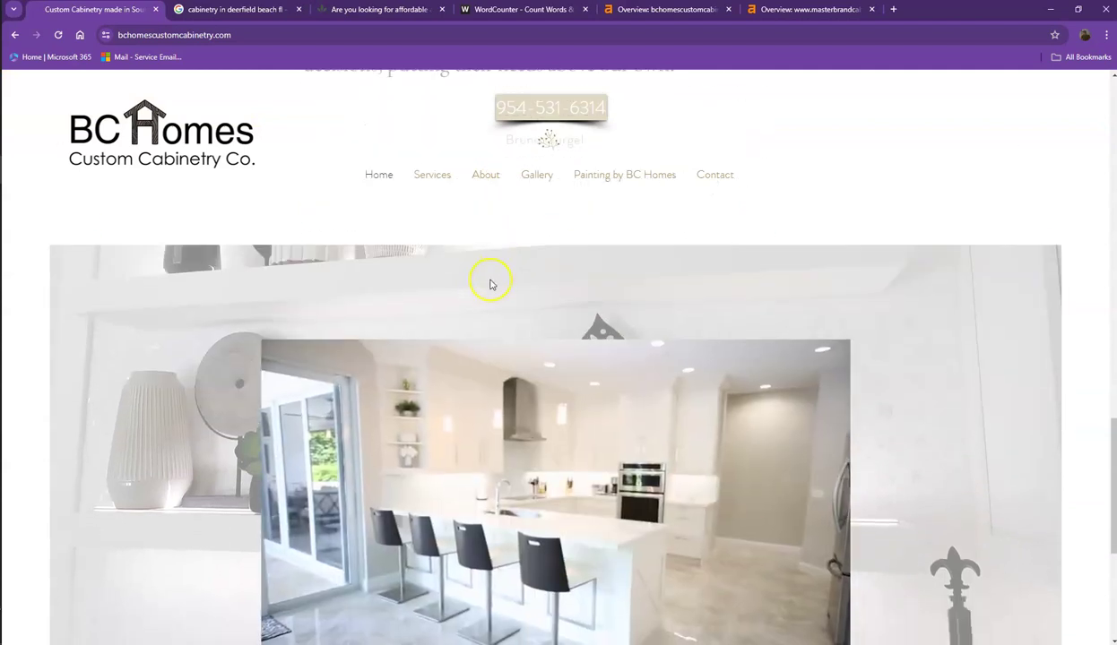
{"action": "scroll", "coordinate": [490, 284], "scroll_direction": "down", "scroll_amount": 5}
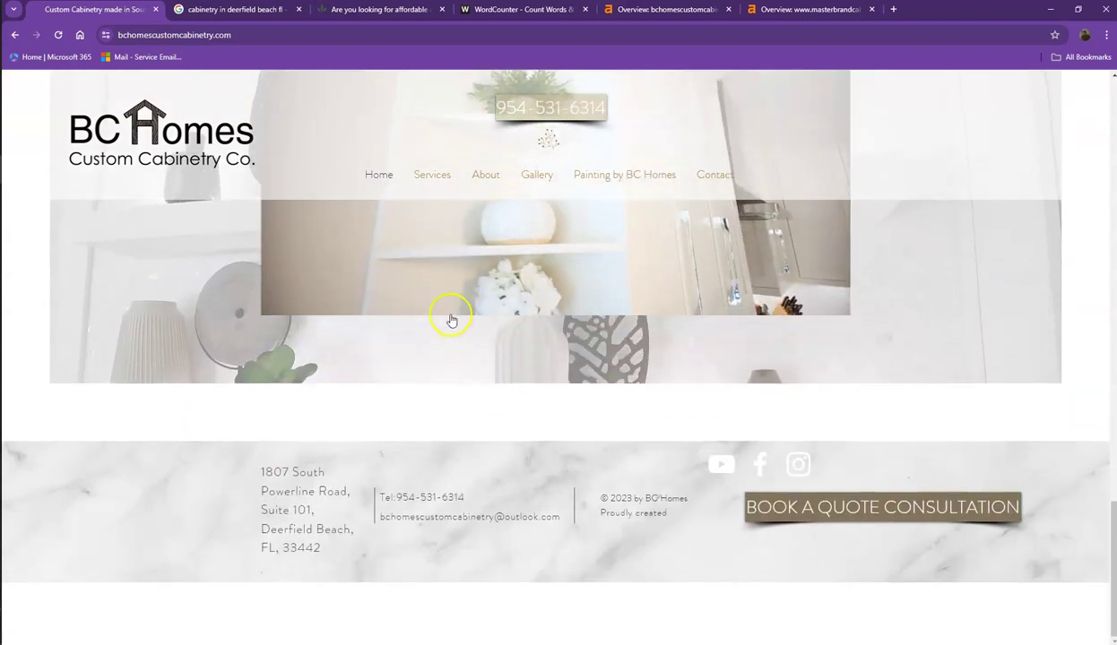
{"action": "scroll", "coordinate": [466, 324], "scroll_direction": "up", "scroll_amount": 6}
{"action": "scroll", "coordinate": [541, 387], "scroll_direction": "up", "scroll_amount": 5}
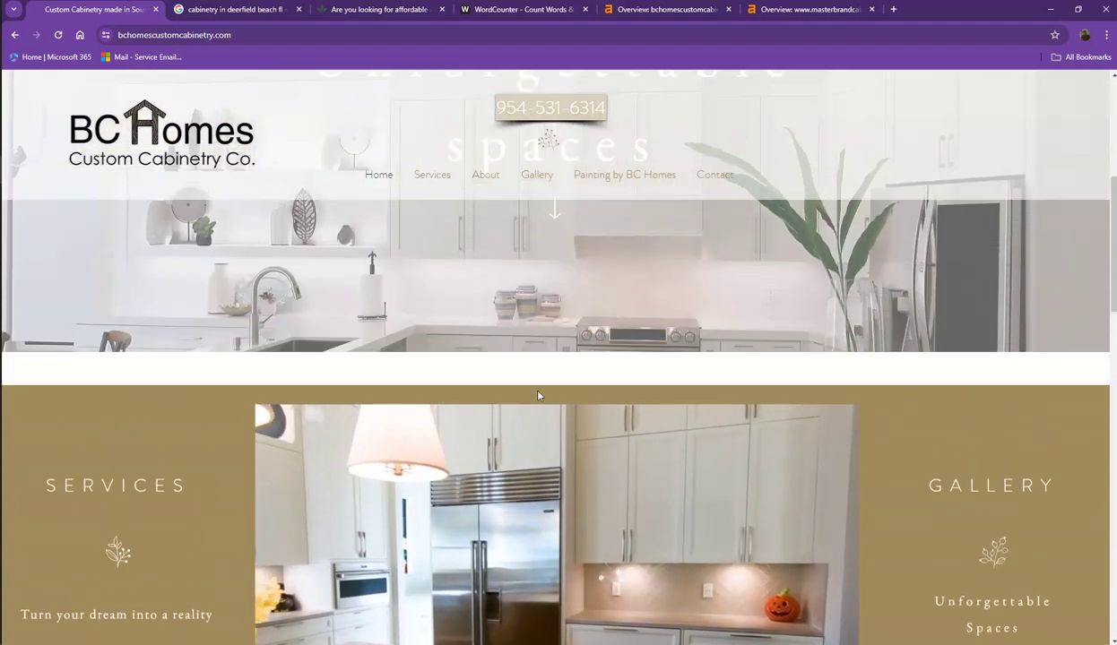
{"action": "scroll", "coordinate": [538, 395], "scroll_direction": "up", "scroll_amount": 4}
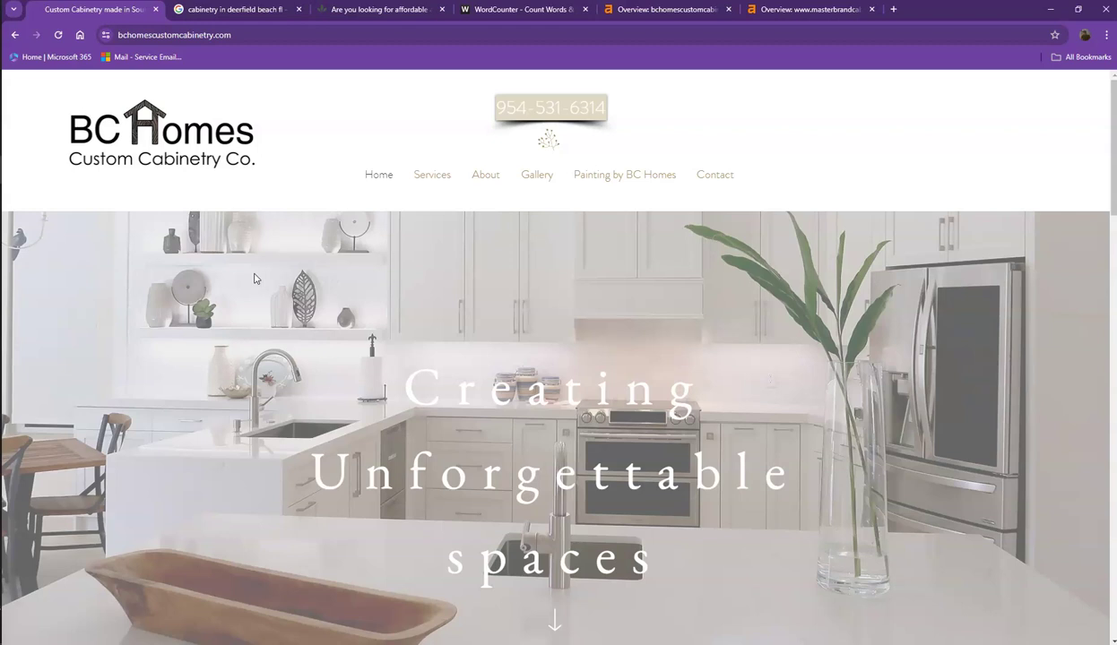
- Copy all the text of the BC Homes home page into WordCounter and check its word count
{"action": "left_click", "coordinate": [207, 192]}
{"action": "key", "text": "ctrl+a"}
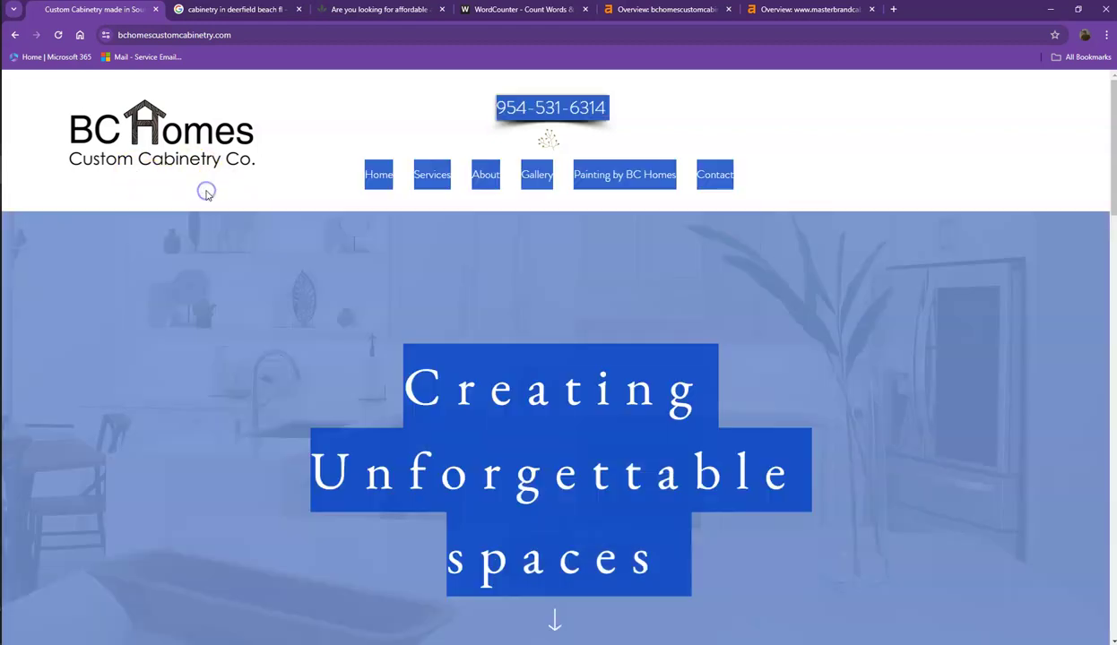
{"action": "left_click", "coordinate": [506, 11]}
{"action": "left_click", "coordinate": [411, 225]}
{"action": "key", "text": "ctrl+v"}
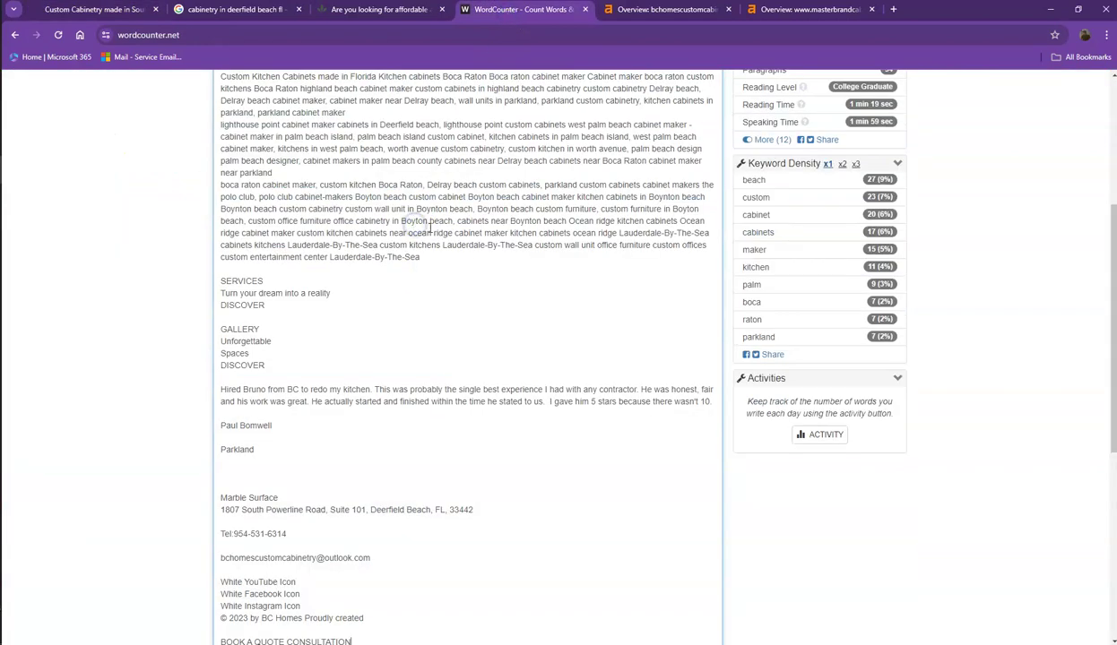
{"action": "scroll", "coordinate": [428, 278], "scroll_direction": "up", "scroll_amount": 3}
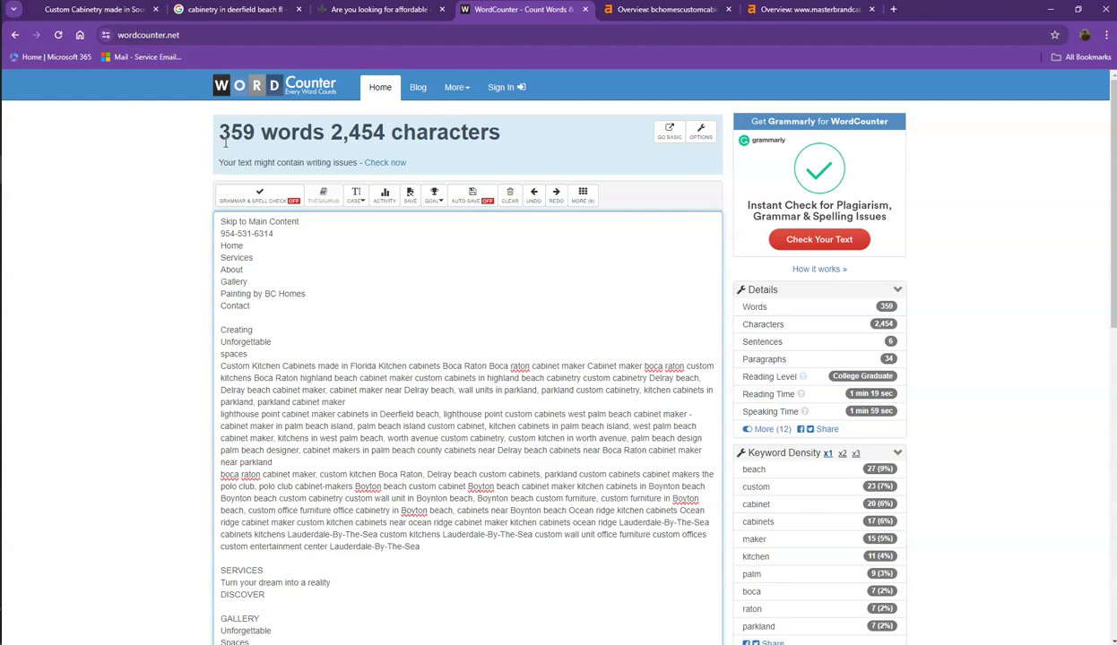
- Return to the BC Homes home page and examine how much visible text its services, testimonial and image sections contain
{"action": "left_click", "coordinate": [120, 13]}
{"action": "left_click", "coordinate": [99, 189]}
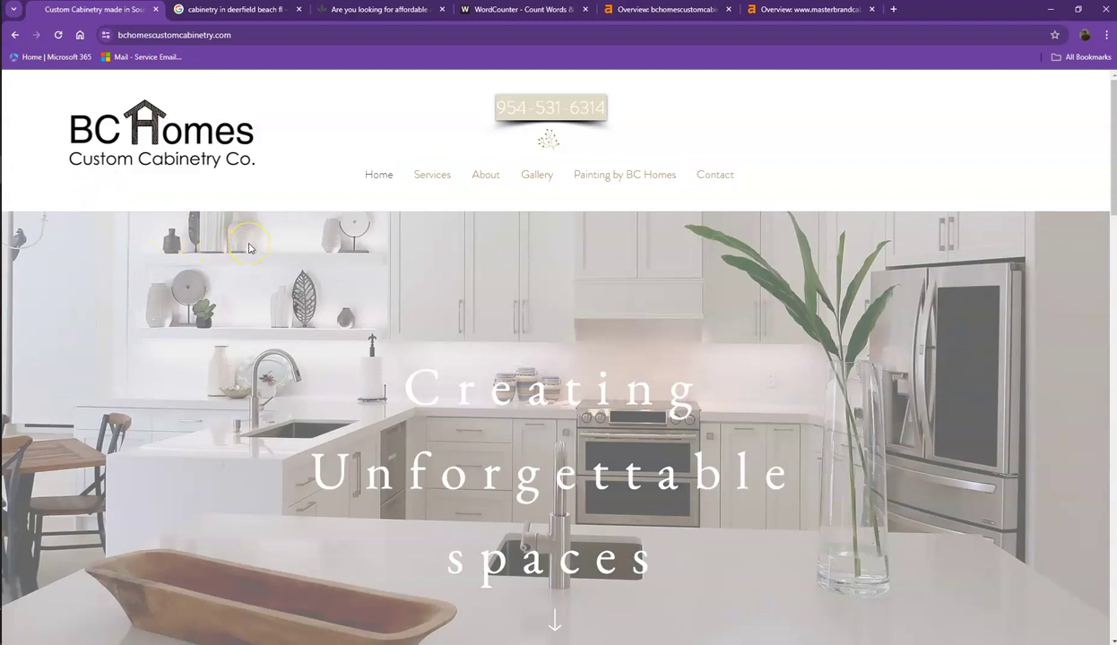
{"action": "scroll", "coordinate": [269, 259], "scroll_direction": "down", "scroll_amount": 3}
{"action": "scroll", "coordinate": [386, 279], "scroll_direction": "down", "scroll_amount": 3}
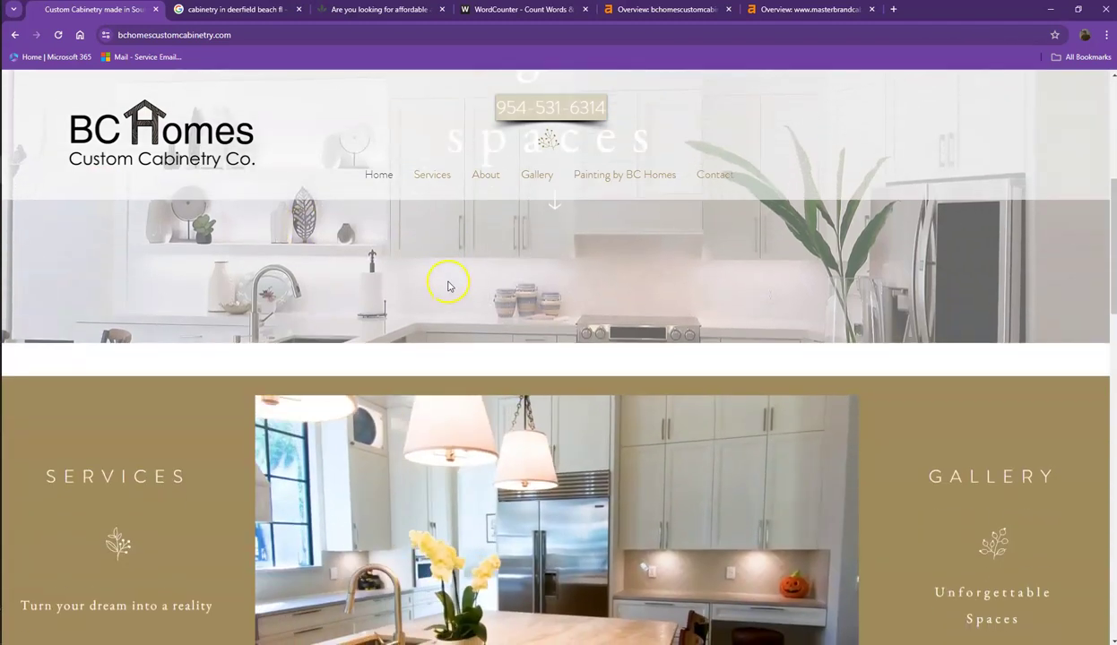
{"action": "scroll", "coordinate": [368, 287], "scroll_direction": "down", "scroll_amount": 3}
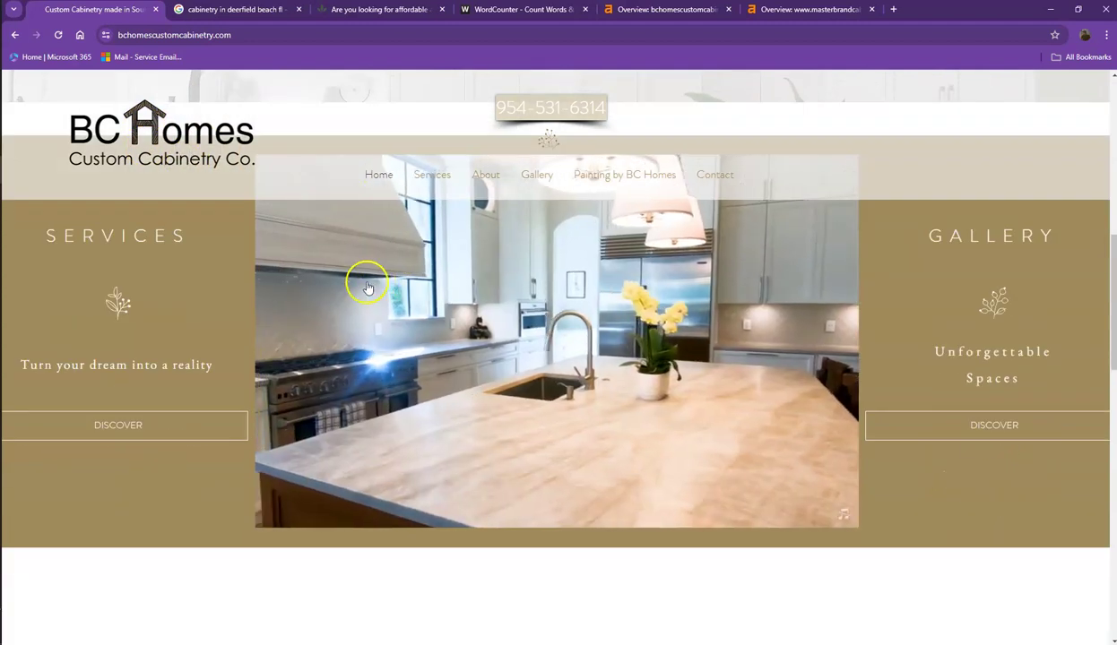
{"action": "scroll", "coordinate": [210, 311], "scroll_direction": "down", "scroll_amount": 6}
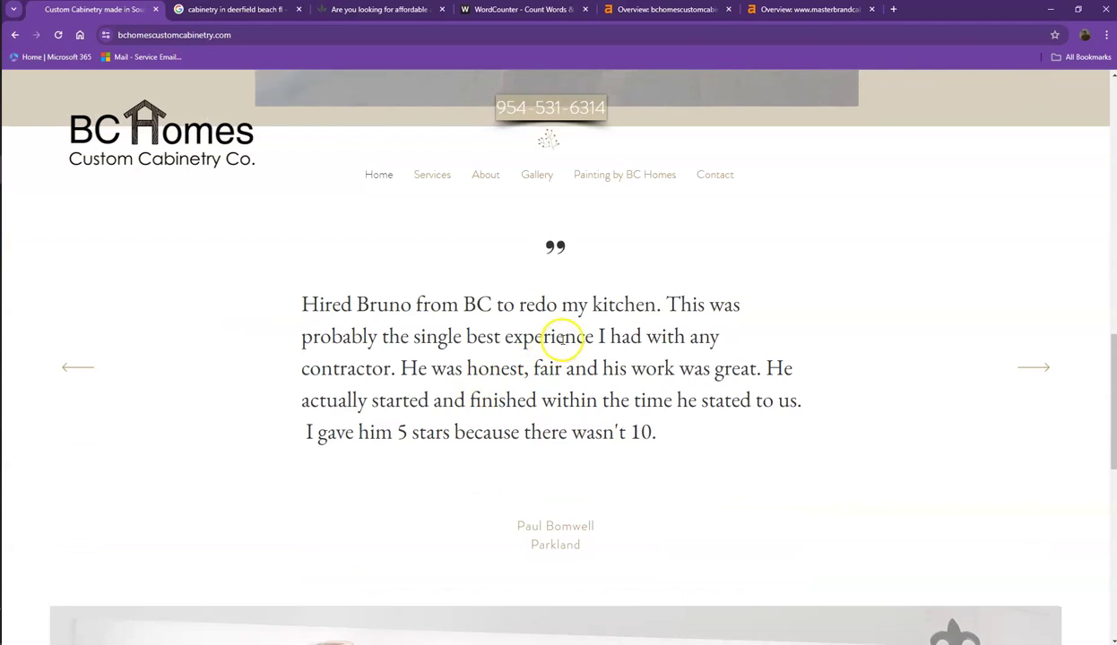
{"action": "scroll", "coordinate": [561, 338], "scroll_direction": "down", "scroll_amount": 5}
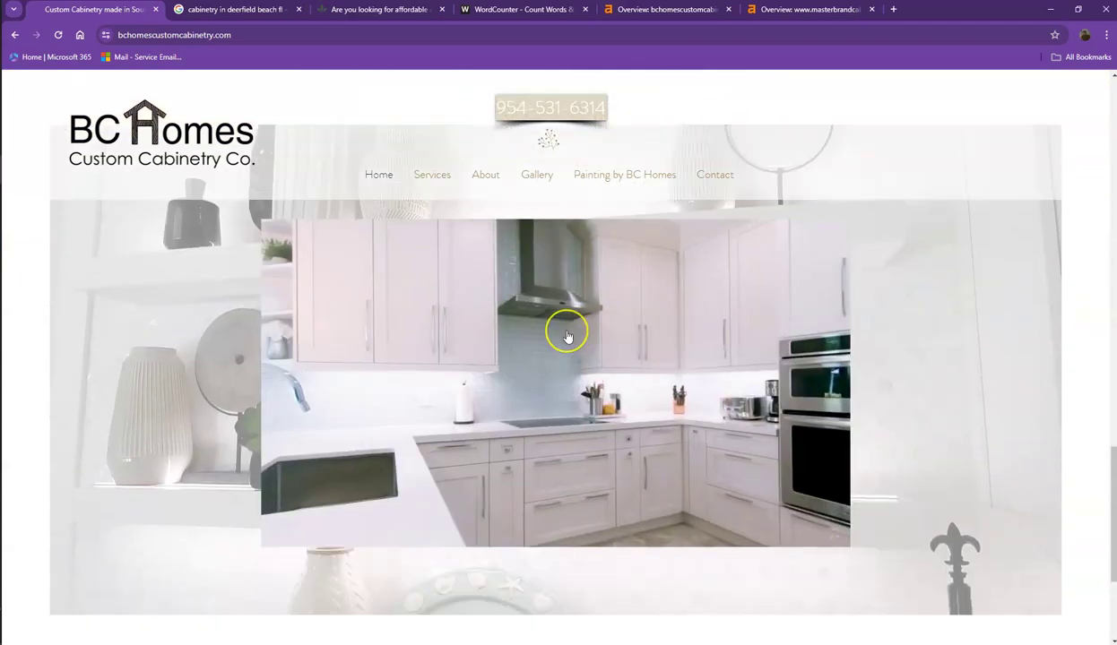
{"action": "scroll", "coordinate": [567, 337], "scroll_direction": "down", "scroll_amount": 2}
{"action": "scroll", "coordinate": [479, 348], "scroll_direction": "up", "scroll_amount": 2}
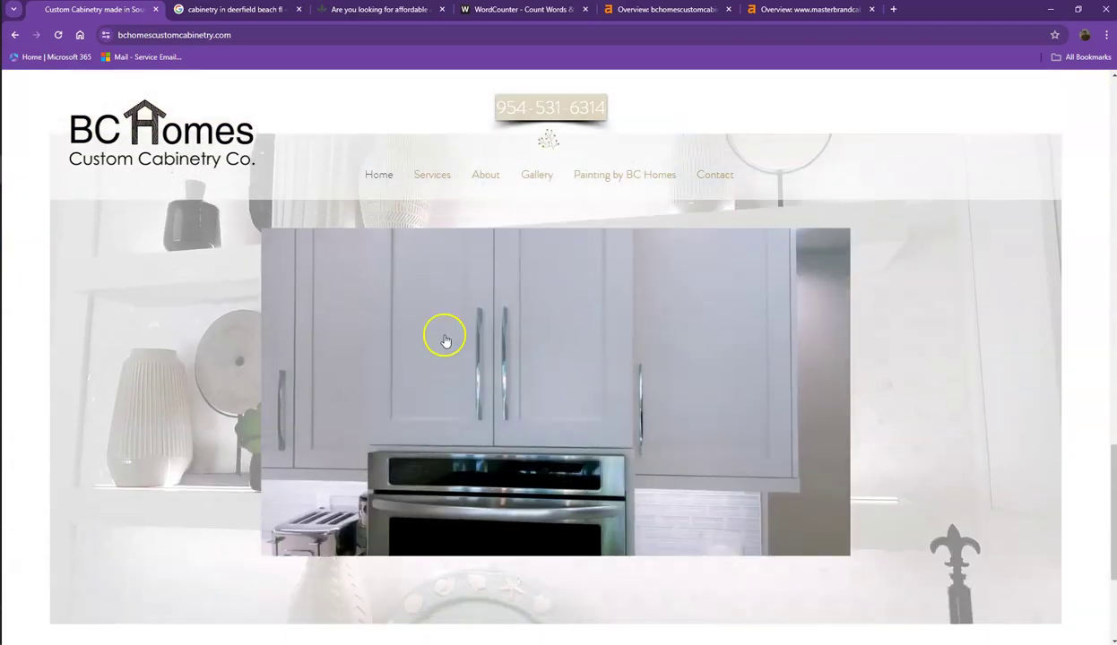
{"action": "scroll", "coordinate": [445, 340], "scroll_direction": "up", "scroll_amount": 6}
- Examine the business listings and organic results of the Google search "cabinetry in deerfield beach fl"
{"action": "left_click", "coordinate": [224, 10]}
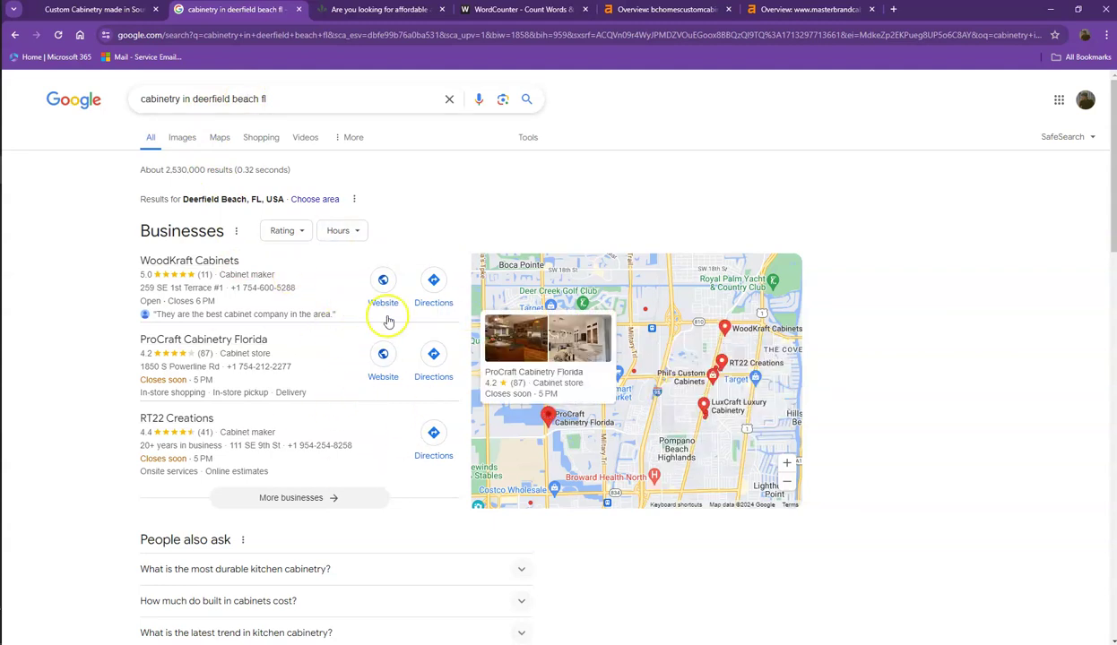
{"action": "mouse_move", "coordinate": [489, 318]}
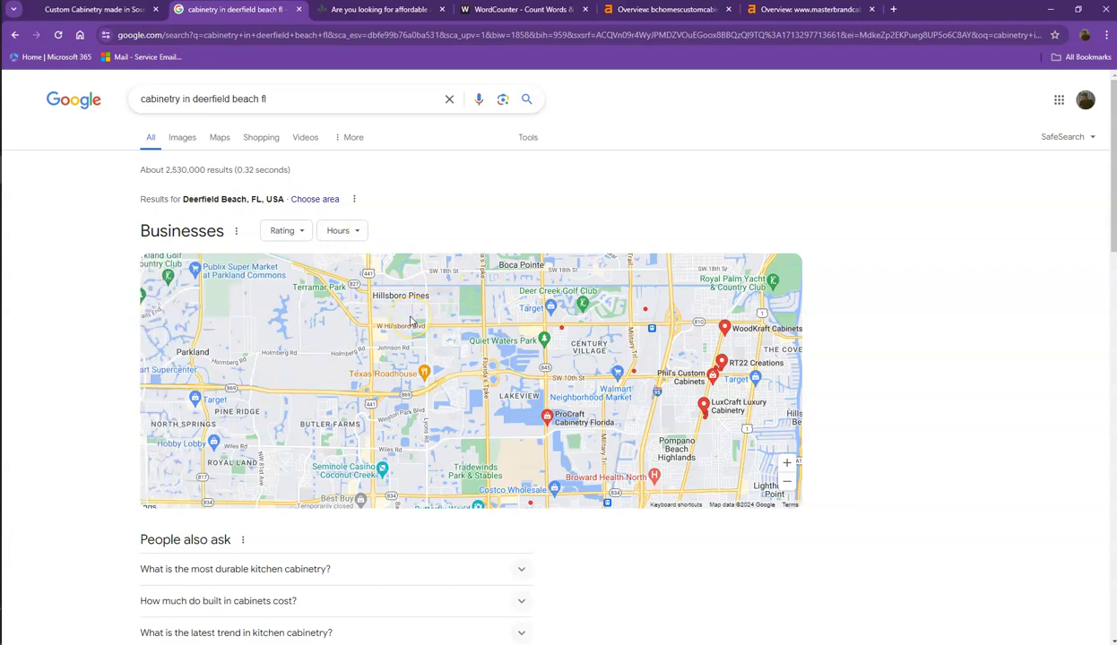
{"action": "left_click", "coordinate": [421, 316]}
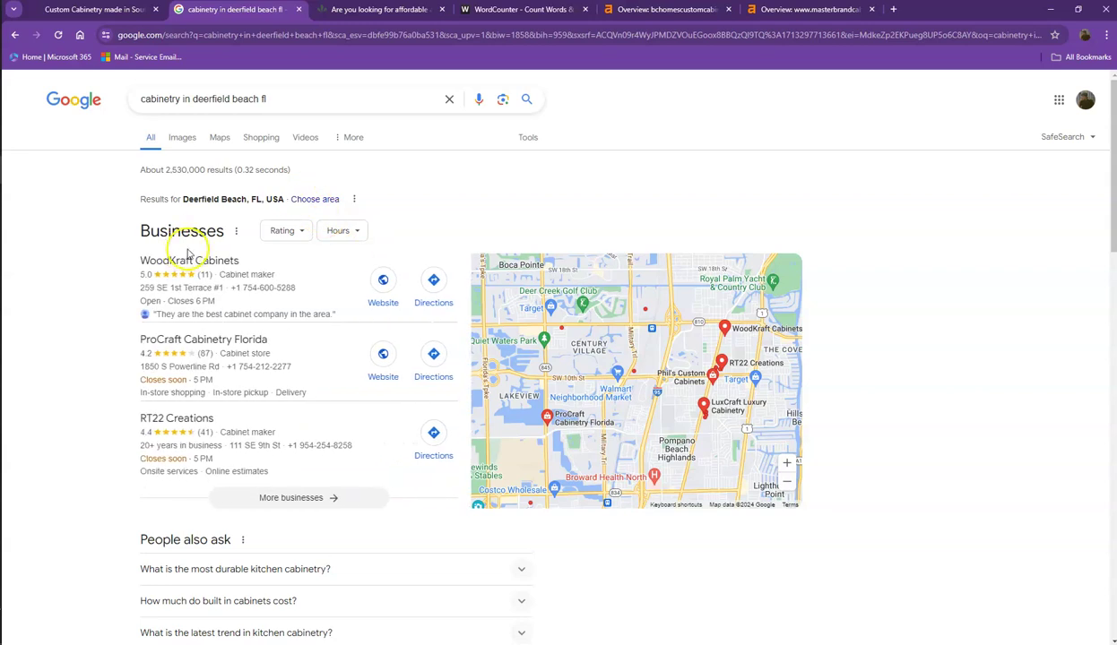
{"action": "left_click", "coordinate": [183, 265]}
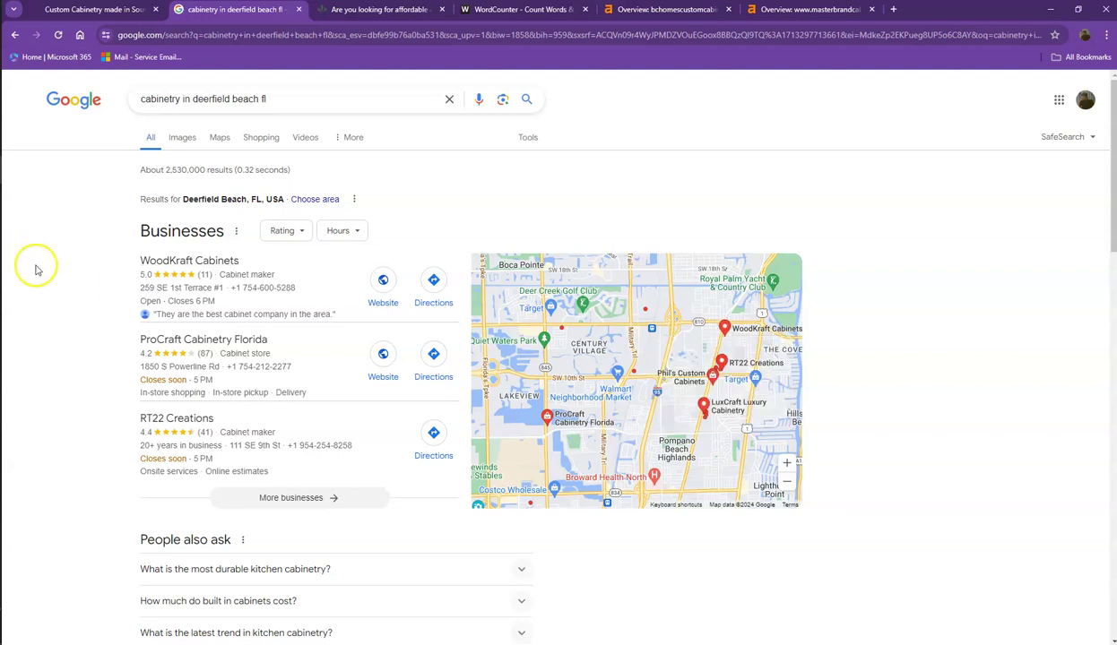
{"action": "scroll", "coordinate": [70, 248], "scroll_direction": "down", "scroll_amount": 6}
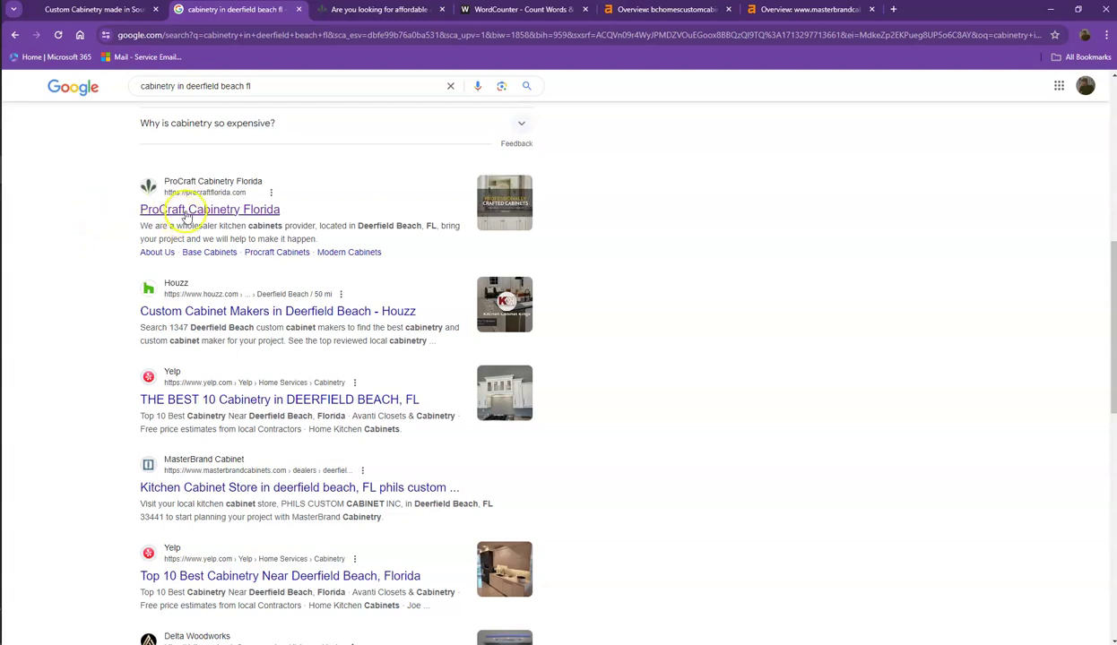
- Look through the content sections of competitor ProCraft Cabinetry's home page down to the contact form
{"action": "left_click", "coordinate": [351, 10]}
{"action": "mouse_move", "coordinate": [285, 178]}
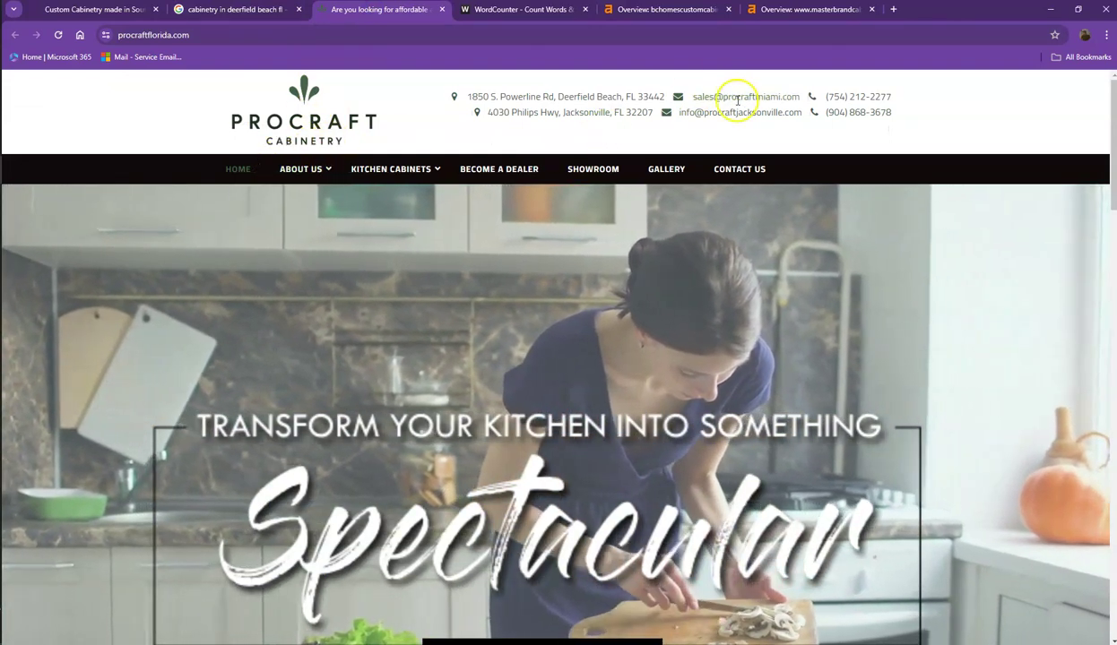
{"action": "scroll", "coordinate": [715, 292], "scroll_direction": "down", "scroll_amount": 10}
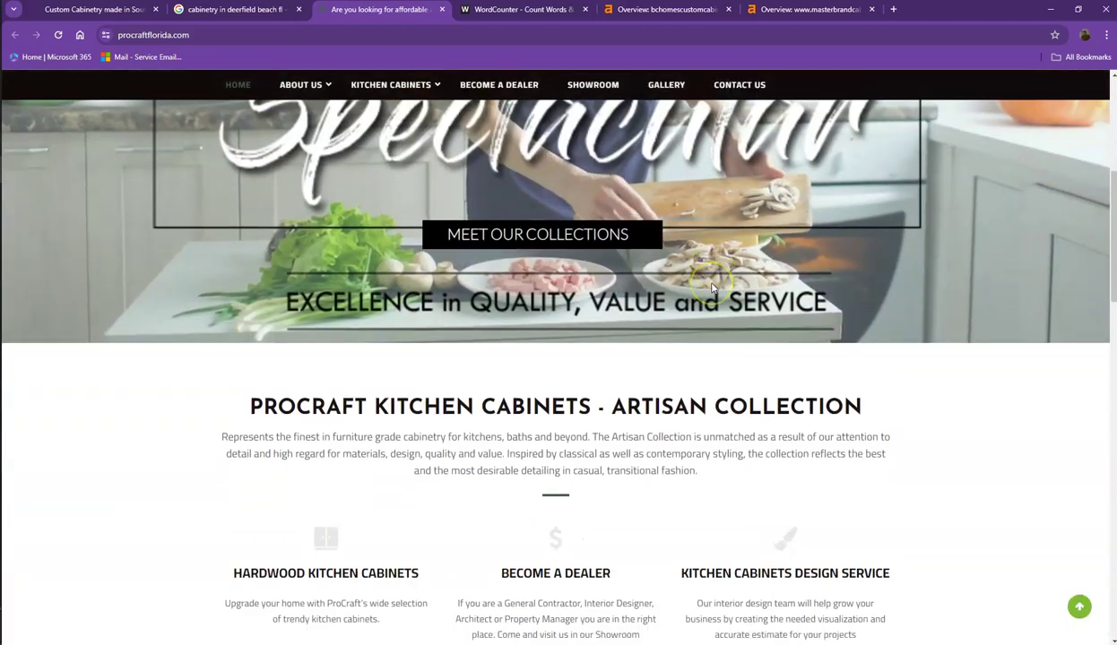
{"action": "scroll", "coordinate": [713, 287], "scroll_direction": "down", "scroll_amount": 15}
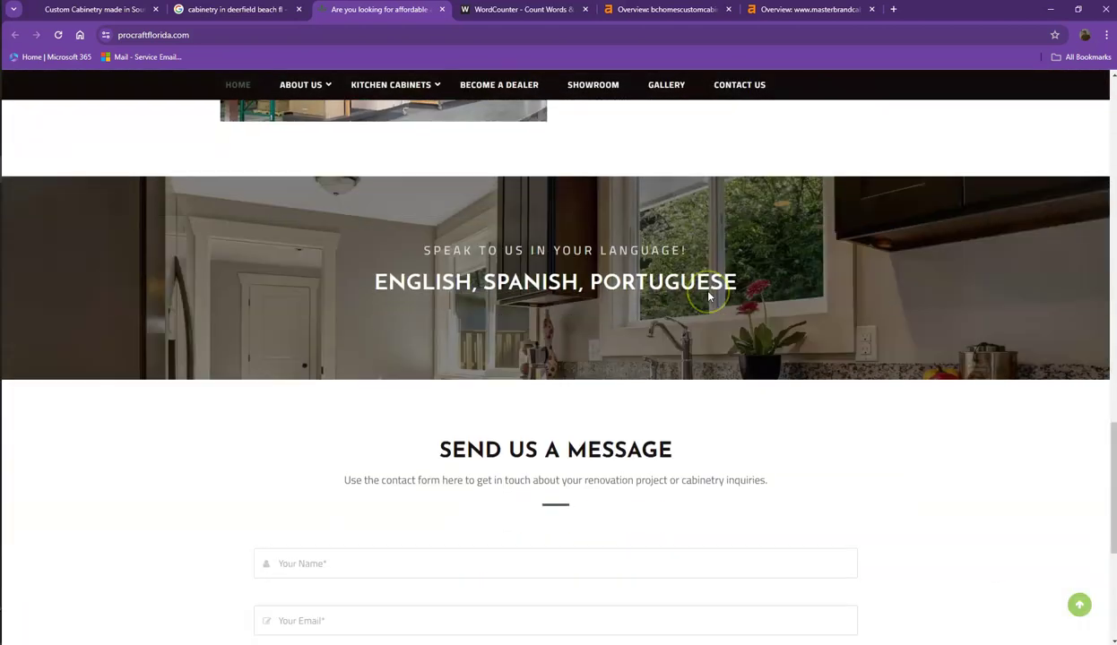
{"action": "left_click", "coordinate": [645, 10]}
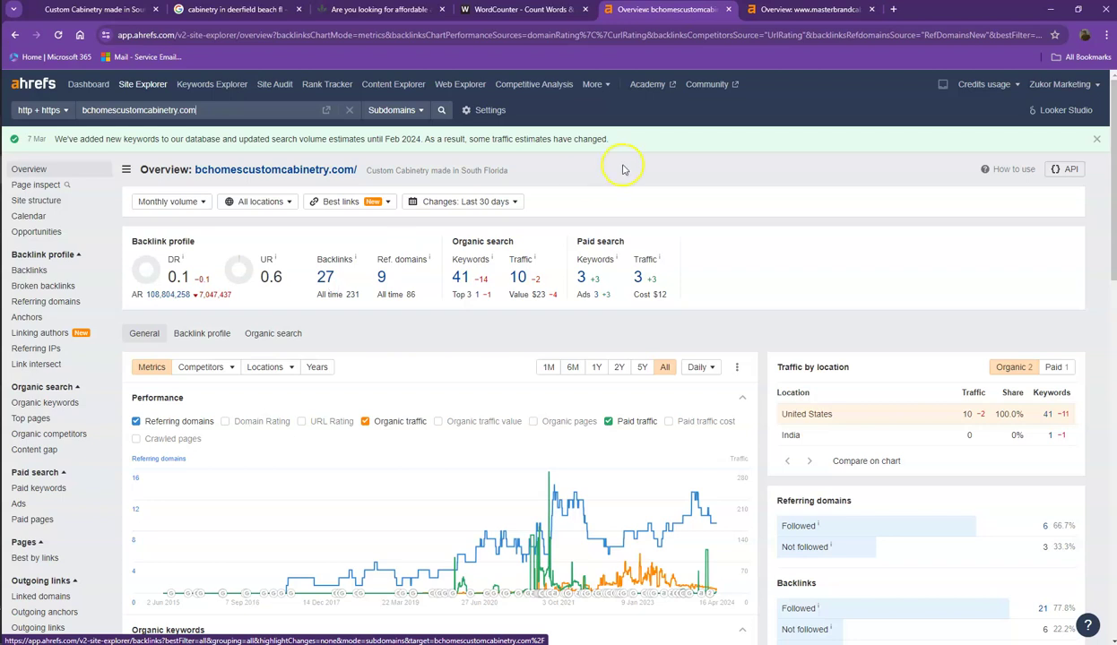
{"action": "left_click", "coordinate": [793, 11]}
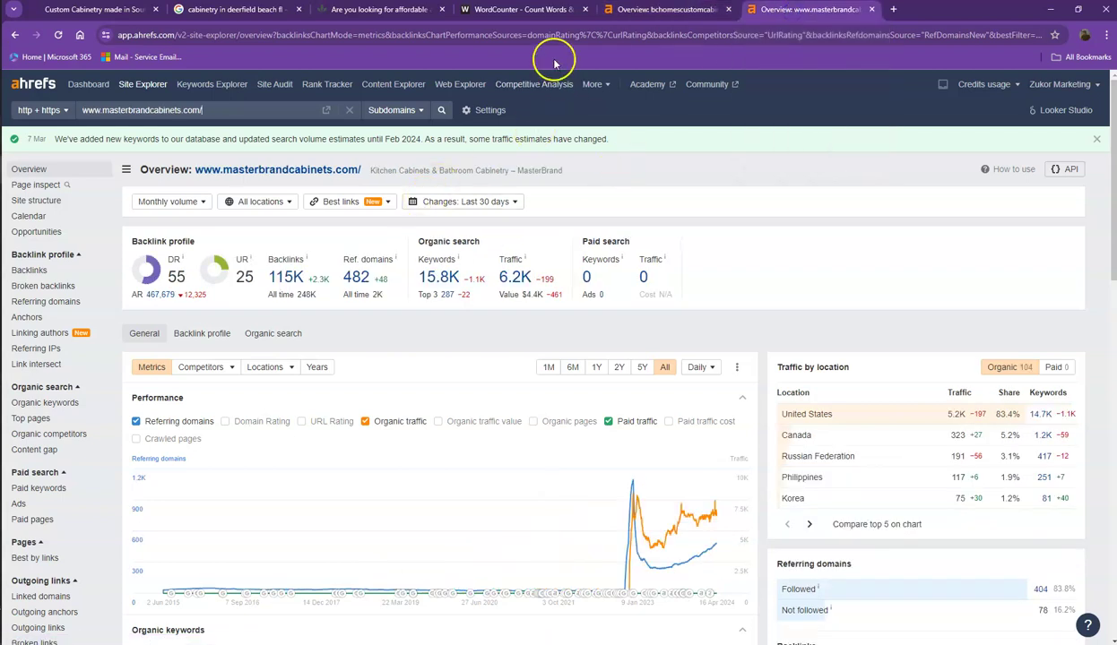
{"action": "left_click", "coordinate": [344, 11]}
{"action": "left_click", "coordinate": [772, 11]}
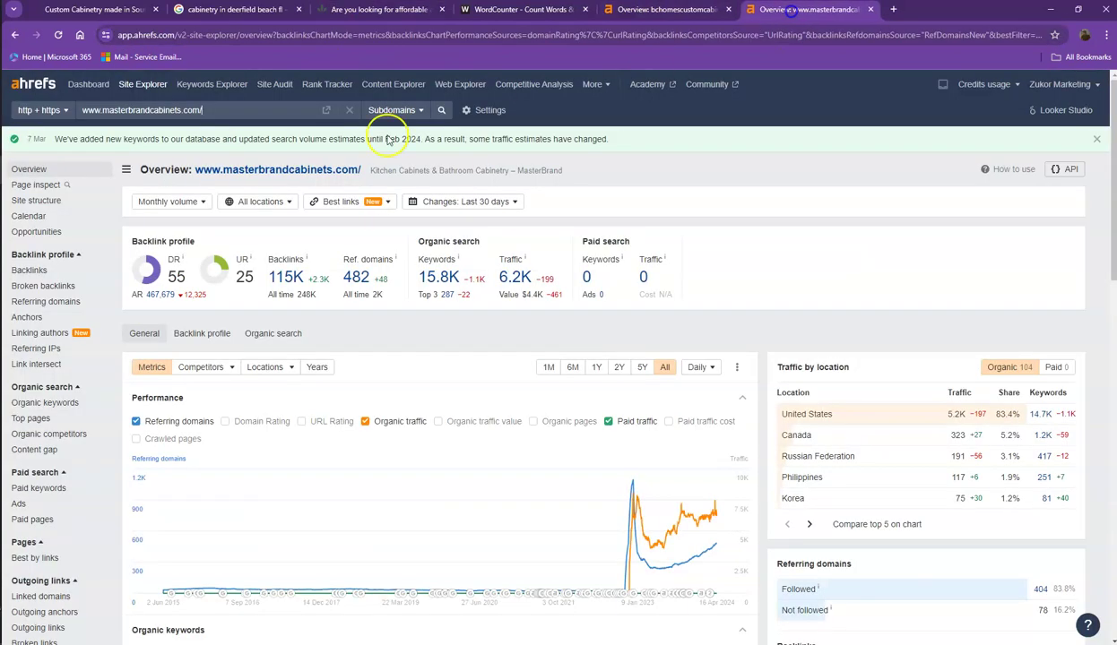
{"action": "left_click", "coordinate": [265, 108]}
{"action": "type", "text": "procraftflorida.com/"}
{"action": "key", "text": "Return"}
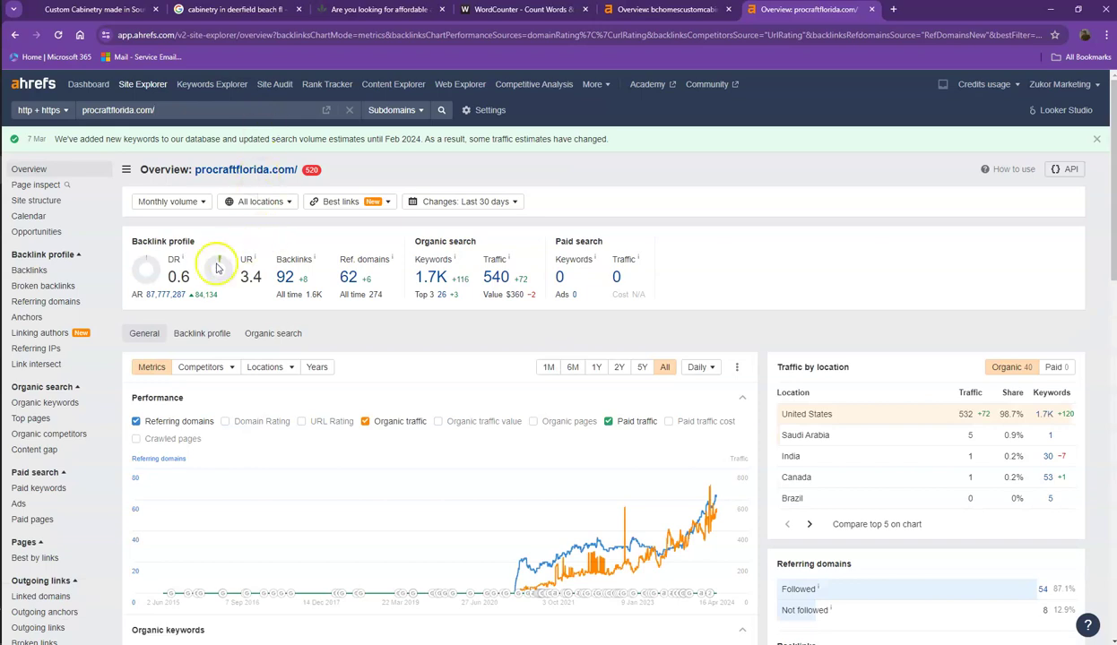
- Compare the backlink, organic keyword and traffic metrics in the Ahrefs overviews of bchomescustomcabinetry.com and procraftflorida.com
{"action": "left_click", "coordinate": [673, 11]}
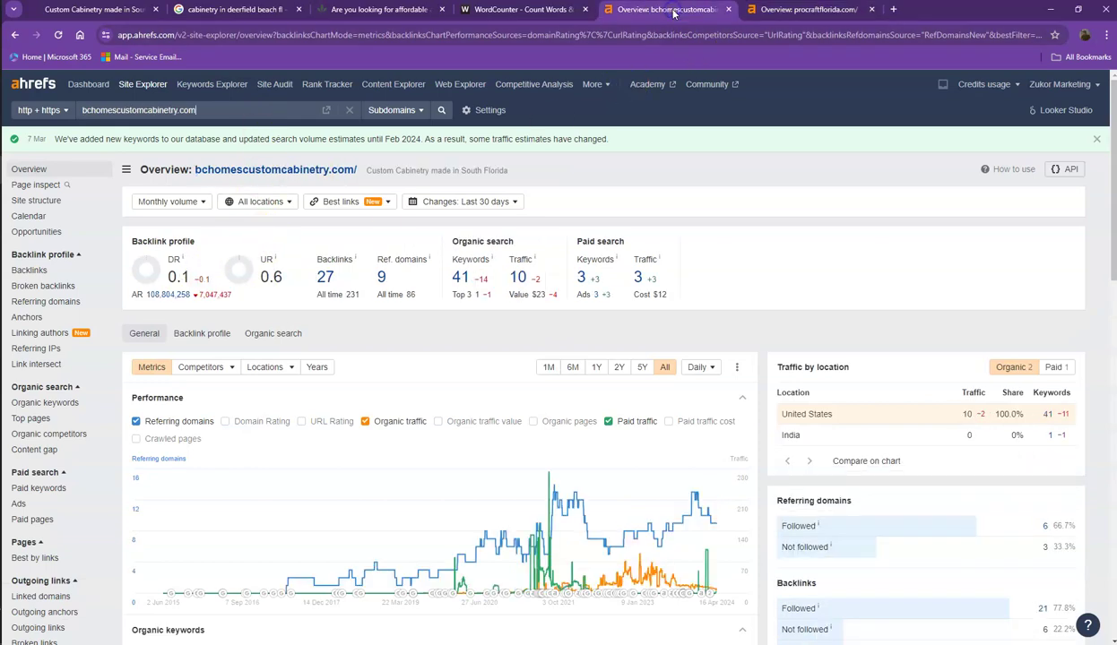
{"action": "left_click", "coordinate": [792, 11]}
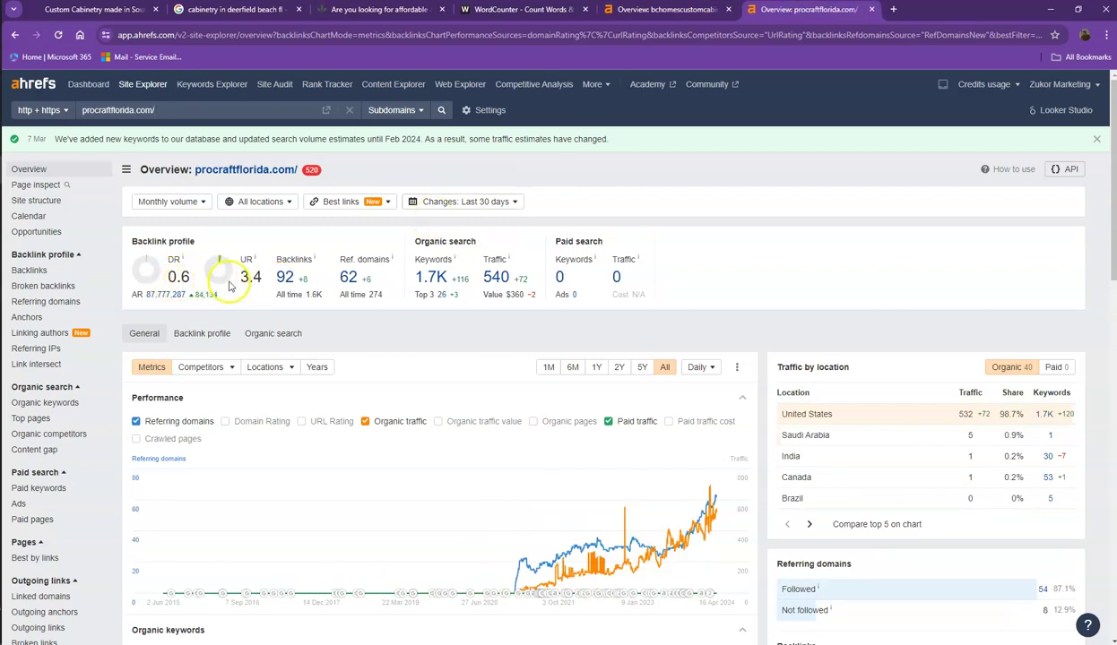
{"action": "left_click", "coordinate": [643, 11]}
{"action": "left_click", "coordinate": [769, 9]}
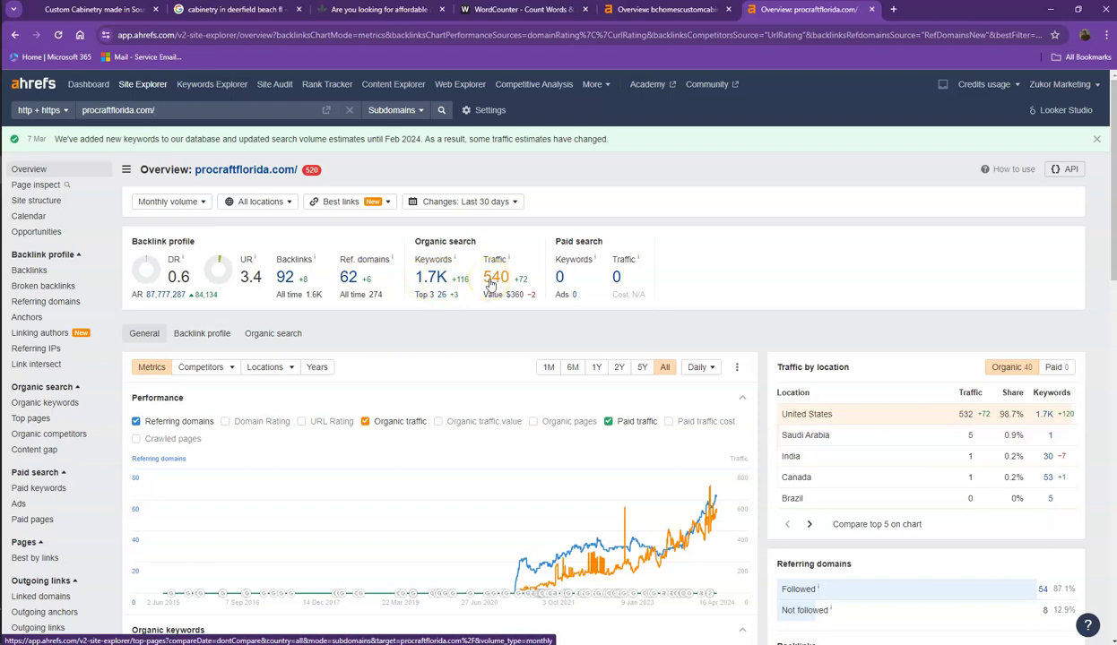
{"action": "left_click", "coordinate": [618, 10]}
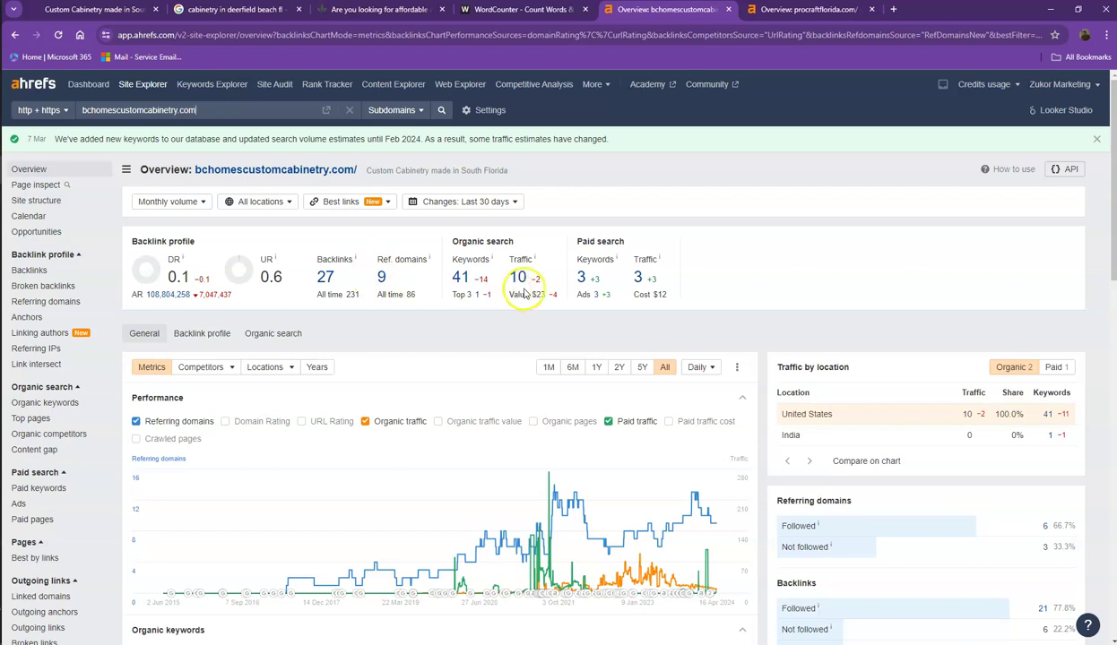
- Open the referring domains and organic keywords reports of procraftflorida.com in separate tabs from its Ahrefs overview
{"action": "left_click", "coordinate": [762, 10]}
{"action": "right_click", "coordinate": [347, 278]}
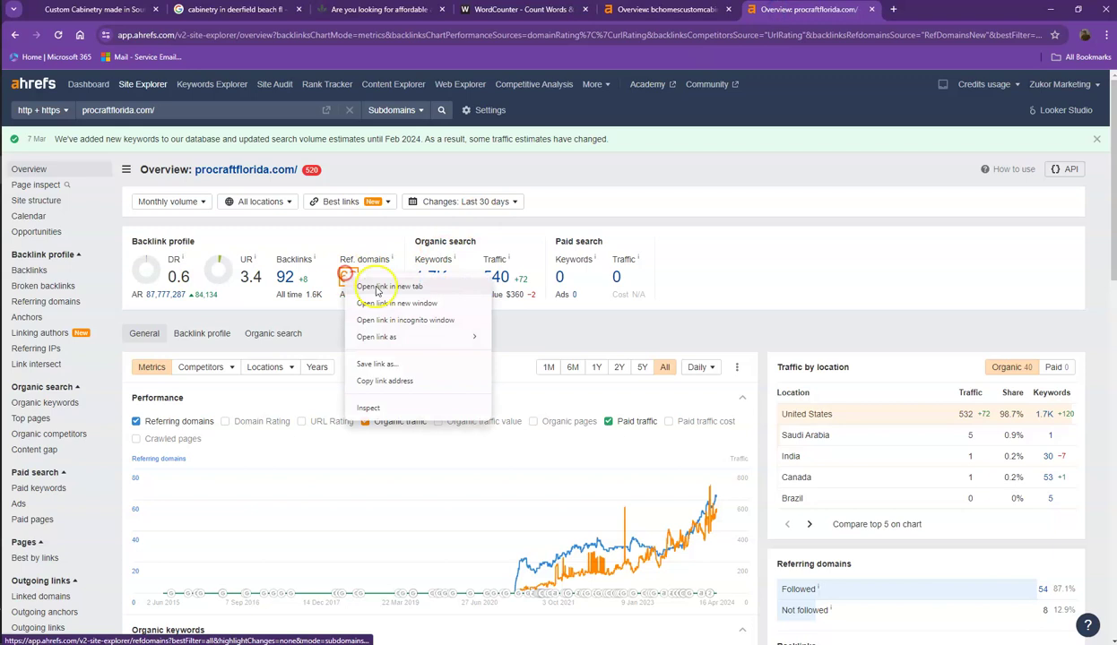
{"action": "left_click", "coordinate": [369, 287]}
{"action": "right_click", "coordinate": [426, 278]}
{"action": "left_click", "coordinate": [457, 287]}
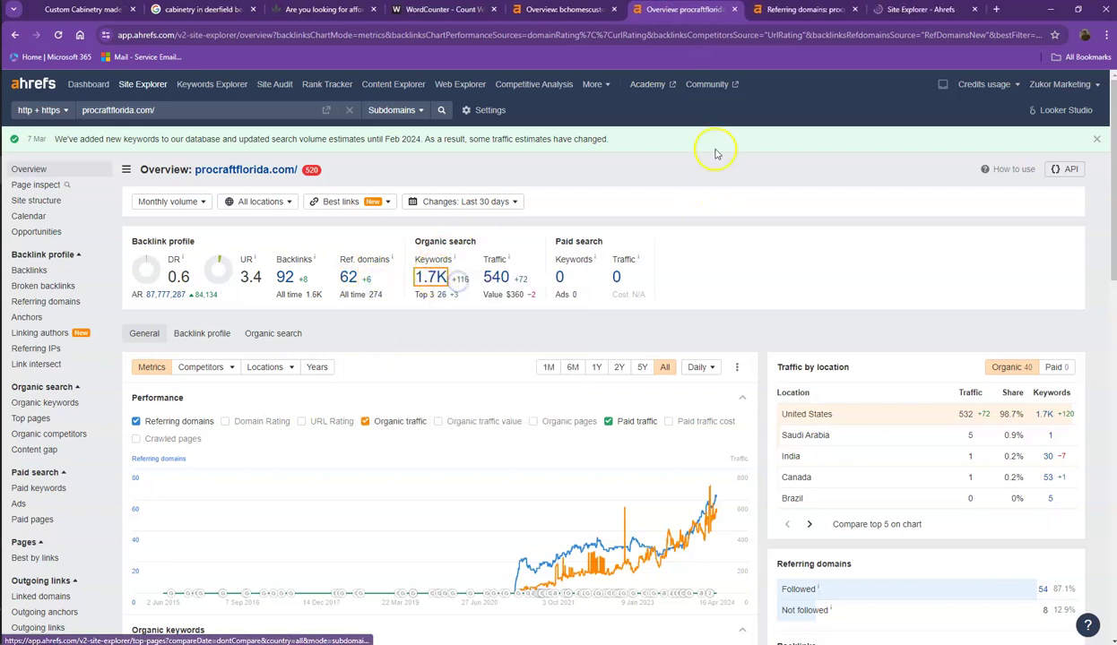
- Look through both pages of the referring domains report for procraftflorida.com
{"action": "left_click", "coordinate": [801, 10]}
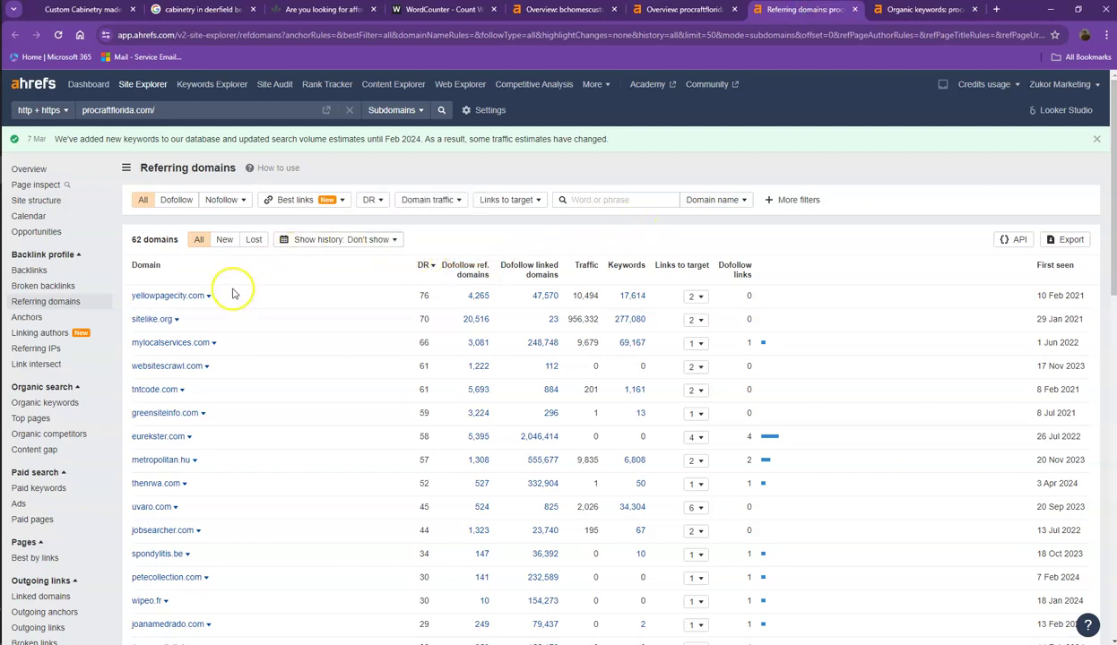
{"action": "scroll", "coordinate": [207, 279], "scroll_direction": "down", "scroll_amount": 2}
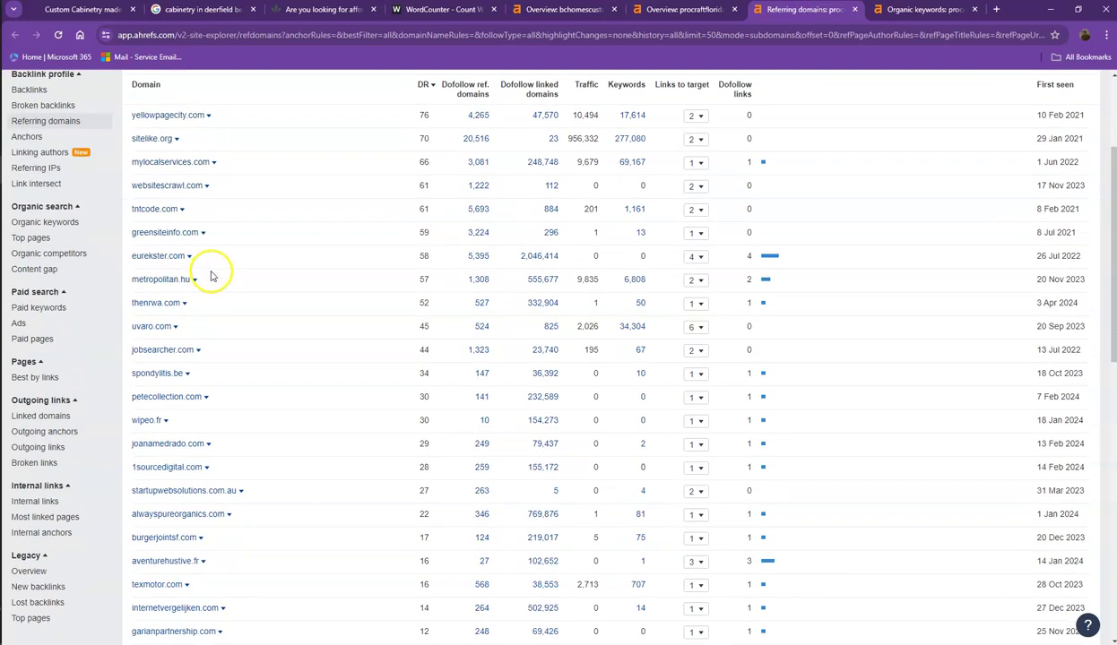
{"action": "scroll", "coordinate": [212, 277], "scroll_direction": "down", "scroll_amount": 10}
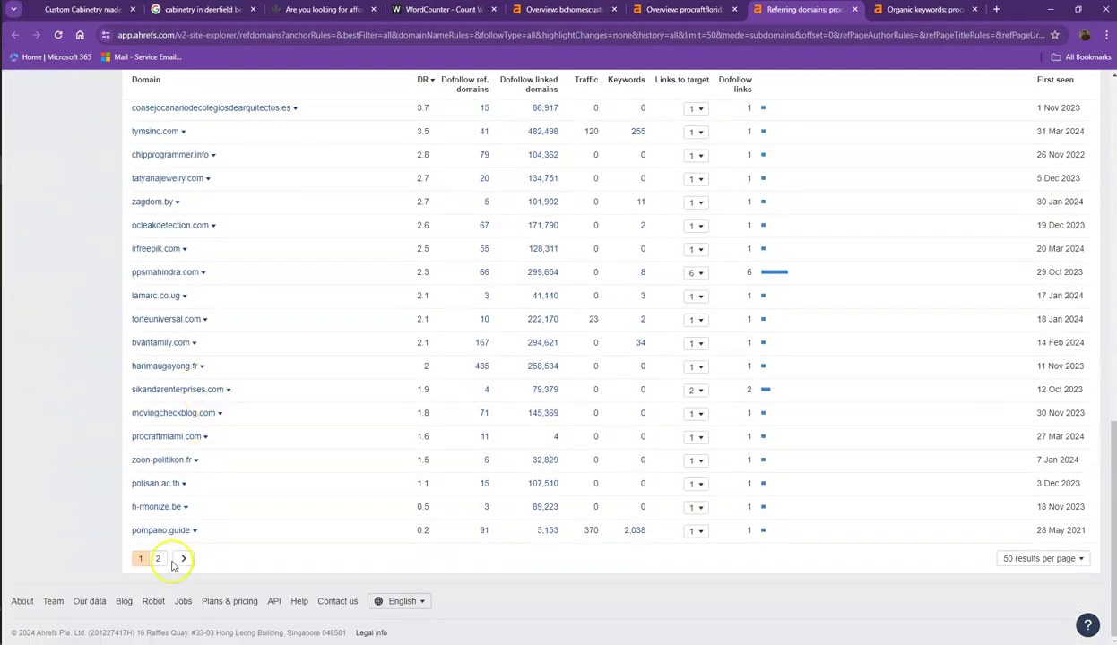
{"action": "left_click", "coordinate": [158, 559]}
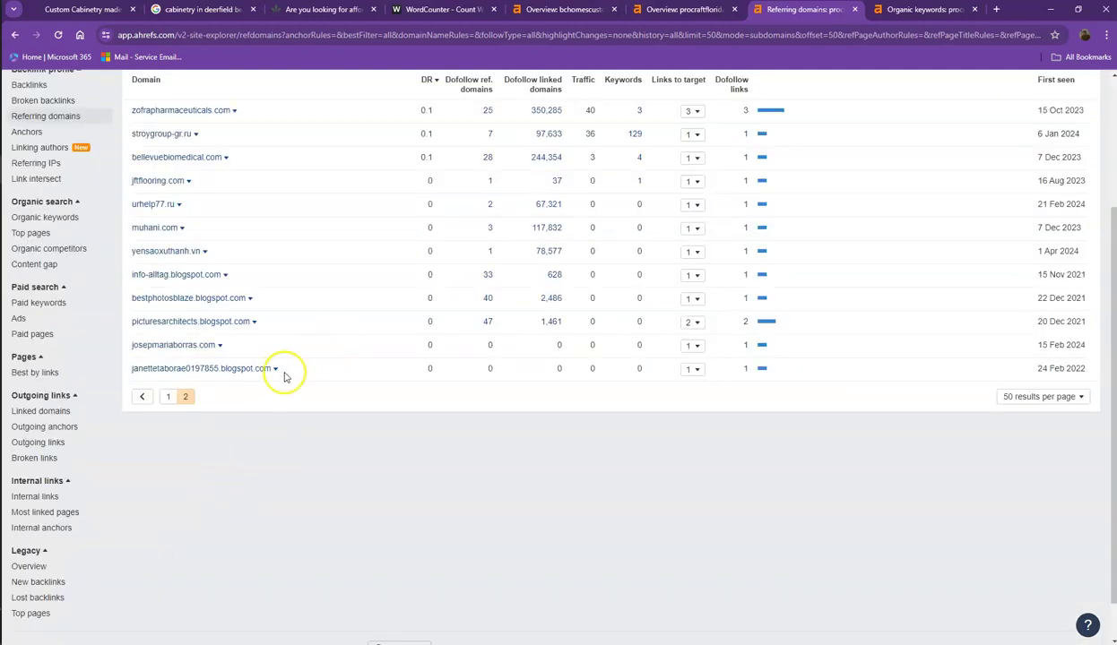
{"action": "left_click", "coordinate": [168, 396]}
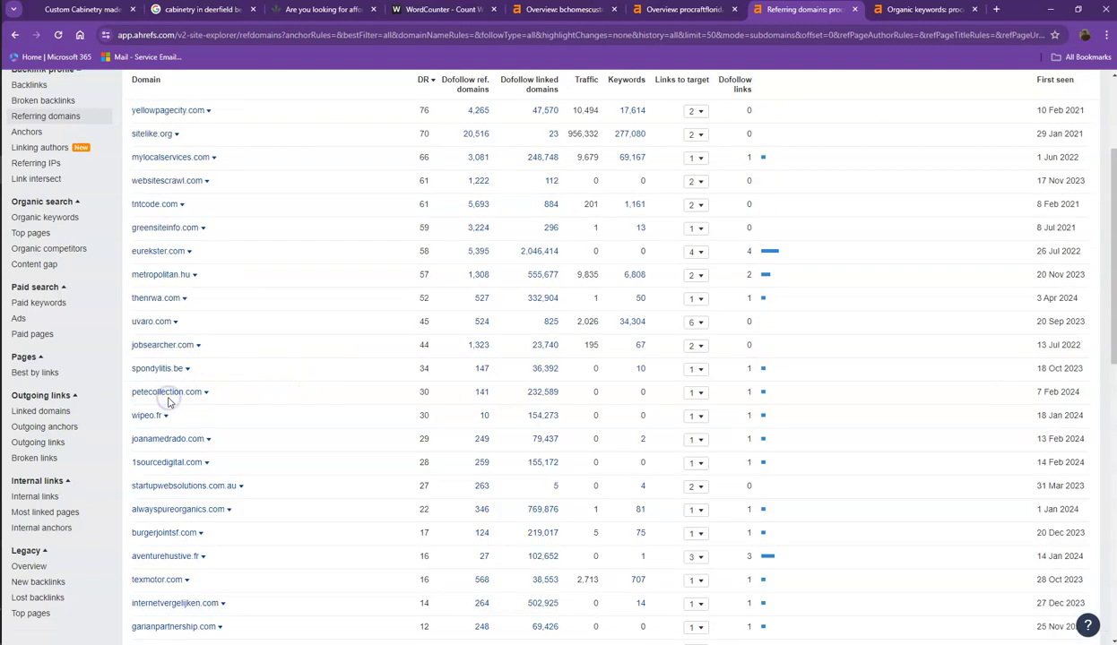
{"action": "scroll", "coordinate": [314, 352], "scroll_direction": "down", "scroll_amount": 5}
{"action": "scroll", "coordinate": [340, 345], "scroll_direction": "down", "scroll_amount": 10}
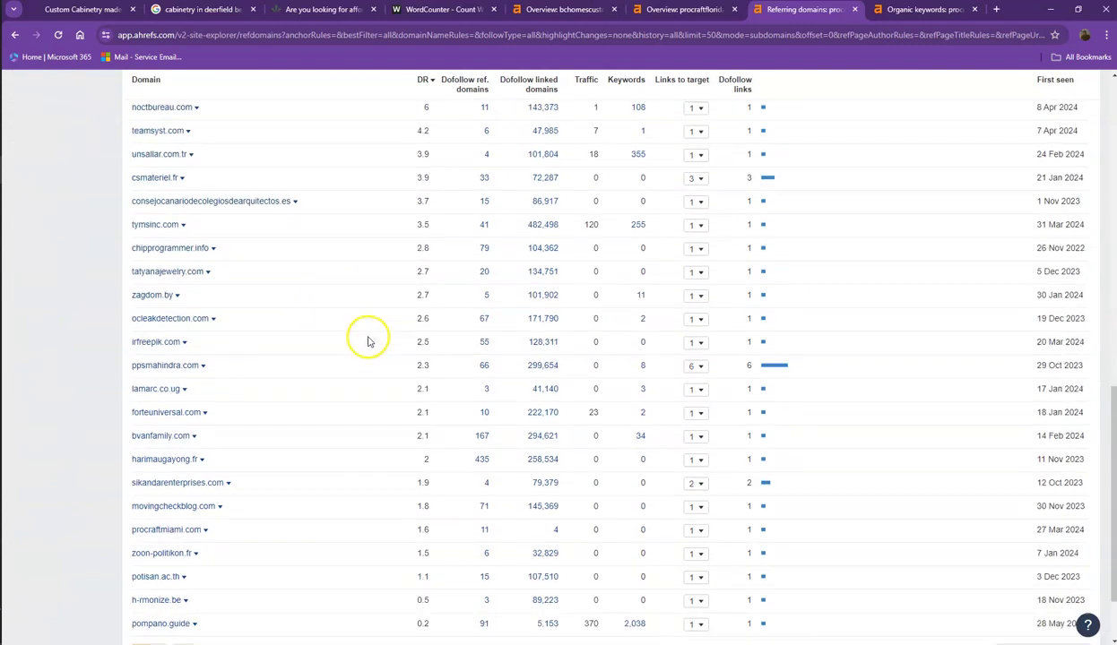
- Review the first page of organic keywords for procraftflorida.com and go on to page 2
{"action": "left_click", "coordinate": [892, 11]}
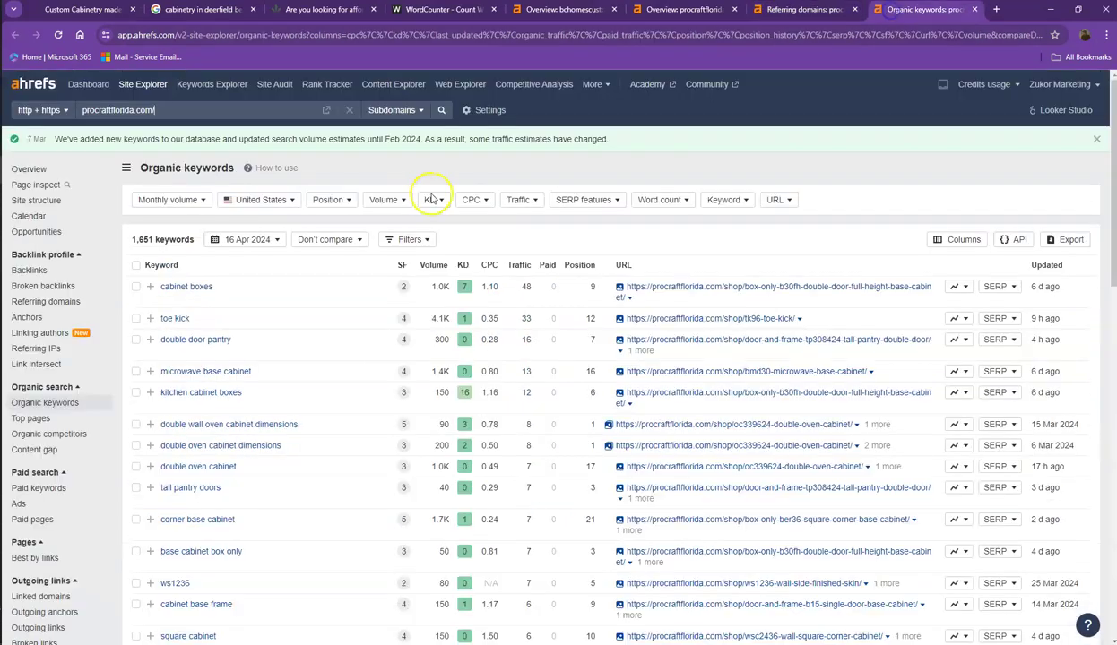
{"action": "scroll", "coordinate": [249, 262], "scroll_direction": "down", "scroll_amount": 2}
{"action": "scroll", "coordinate": [249, 261], "scroll_direction": "down", "scroll_amount": 10}
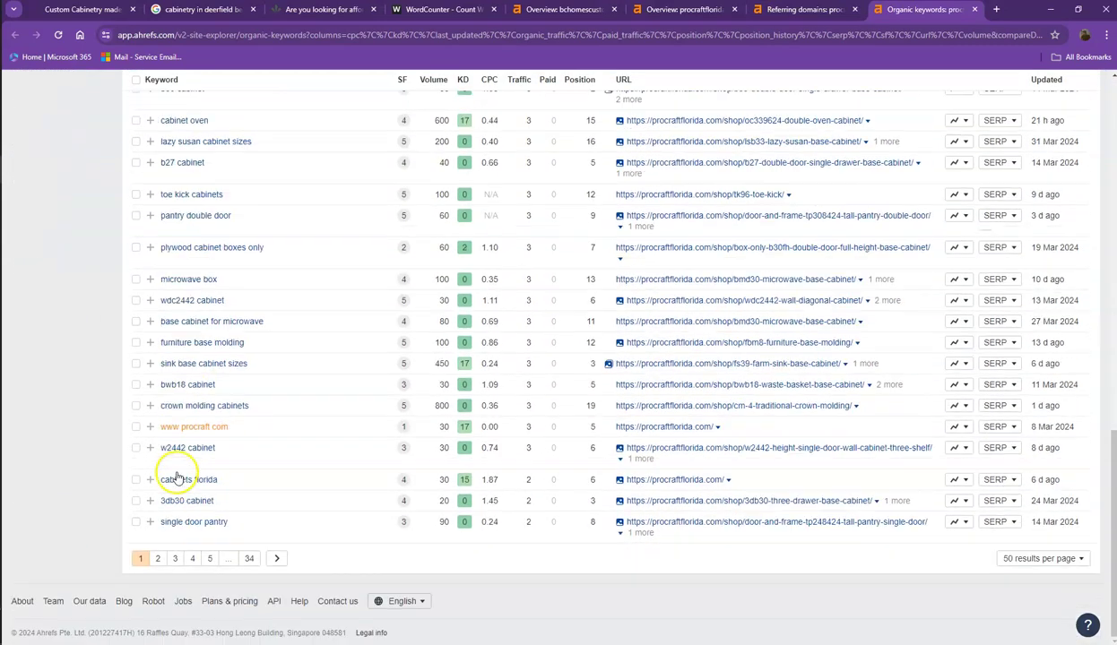
{"action": "left_click", "coordinate": [159, 558]}
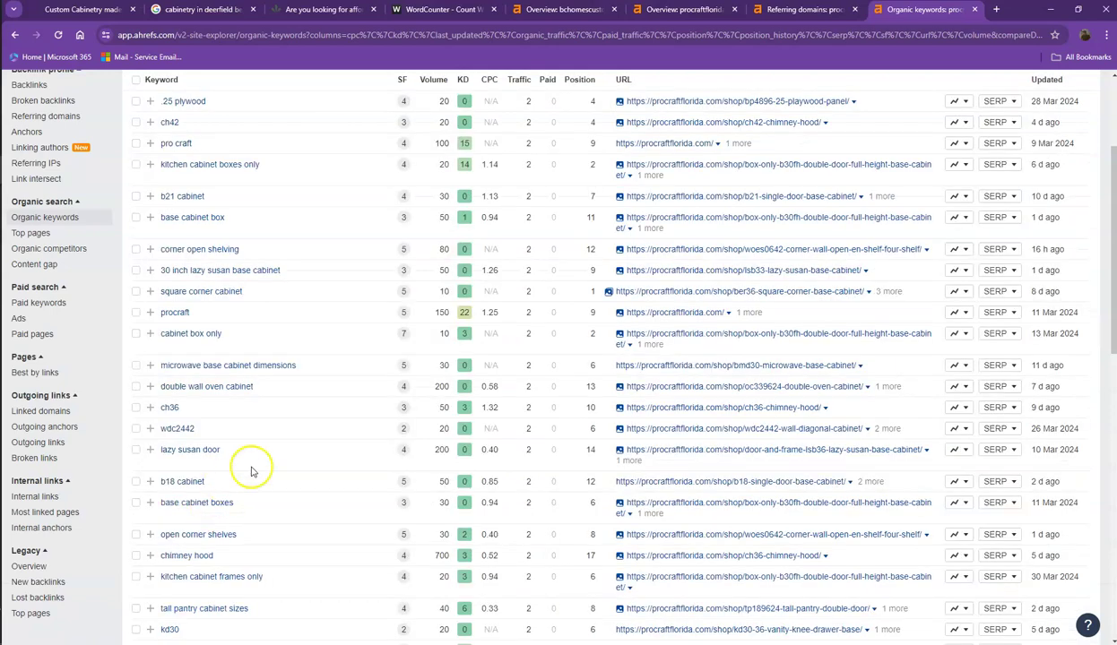
- Examine the page 2 keywords, particularly the volumes of "microwave wall cabinet" and "farmhouse sink cabinet", and continue to page 3
{"action": "scroll", "coordinate": [301, 439], "scroll_direction": "down", "scroll_amount": 2}
{"action": "scroll", "coordinate": [302, 439], "scroll_direction": "down", "scroll_amount": 2}
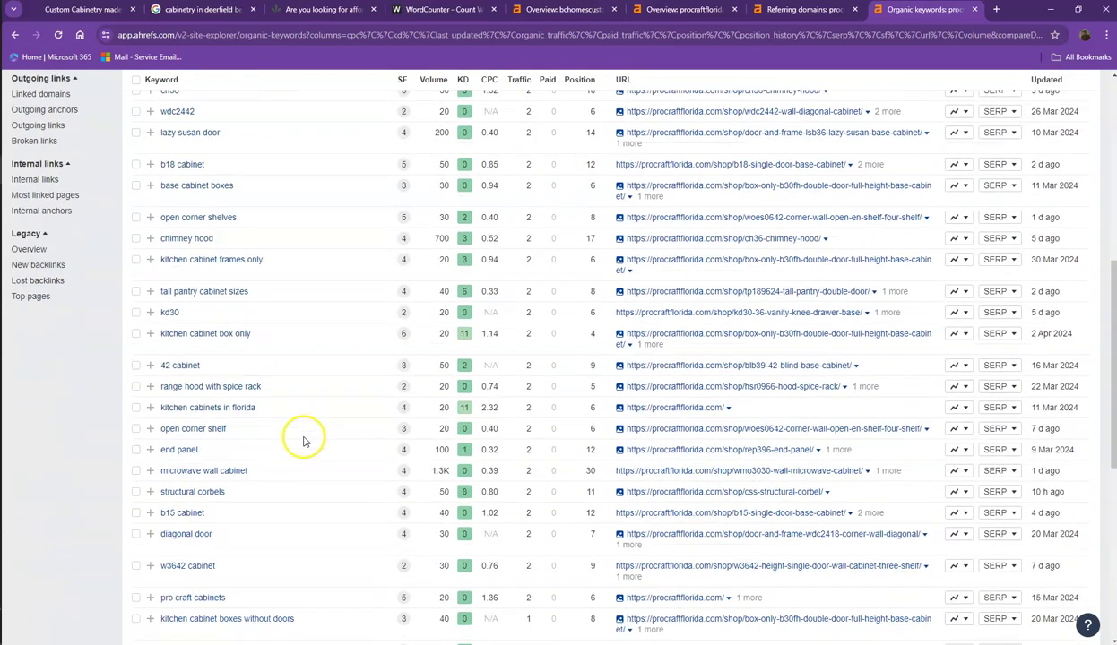
{"action": "left_click_drag", "start_coordinate": [428, 367], "coordinate": [145, 366]}
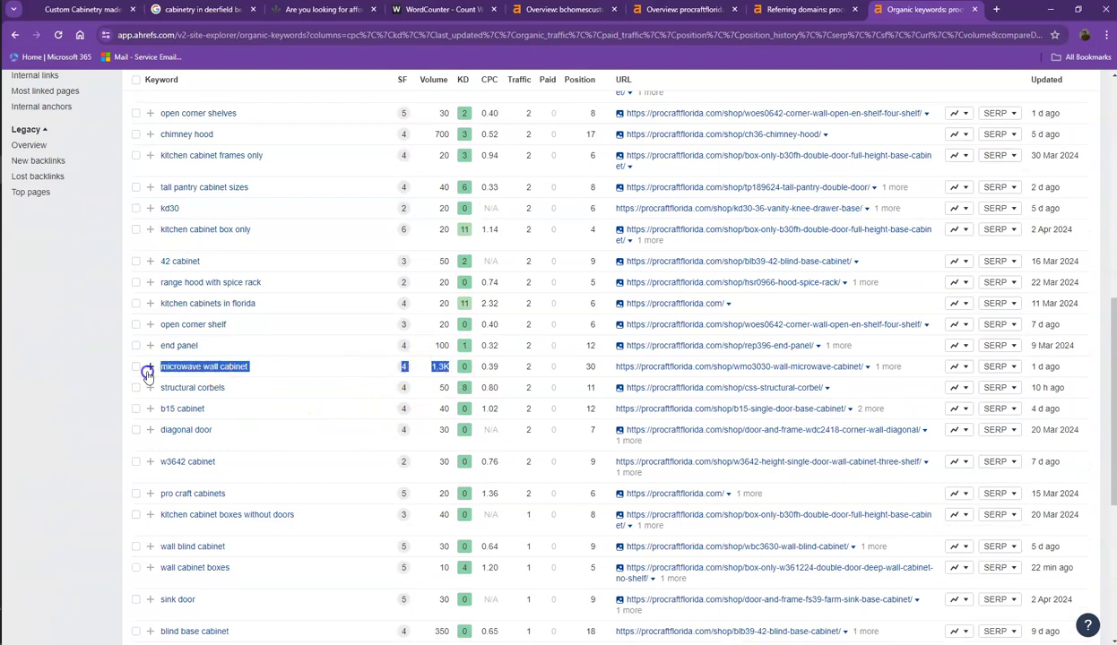
{"action": "left_click", "coordinate": [309, 366]}
{"action": "scroll", "coordinate": [313, 385], "scroll_direction": "down", "scroll_amount": 4}
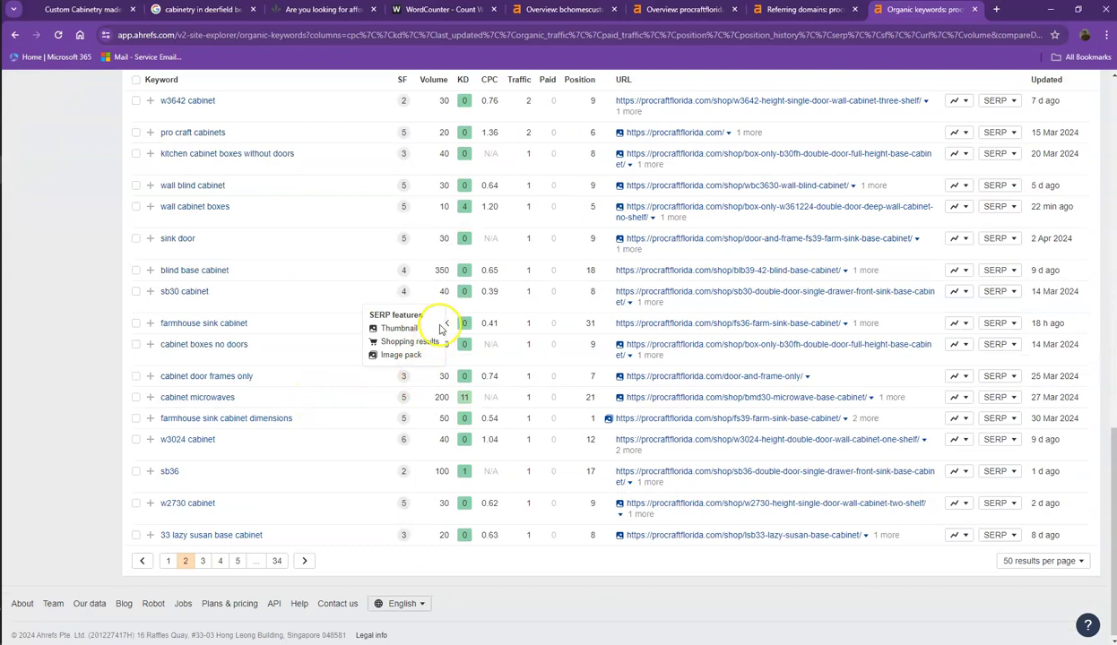
{"action": "left_click_drag", "start_coordinate": [444, 323], "coordinate": [152, 329]}
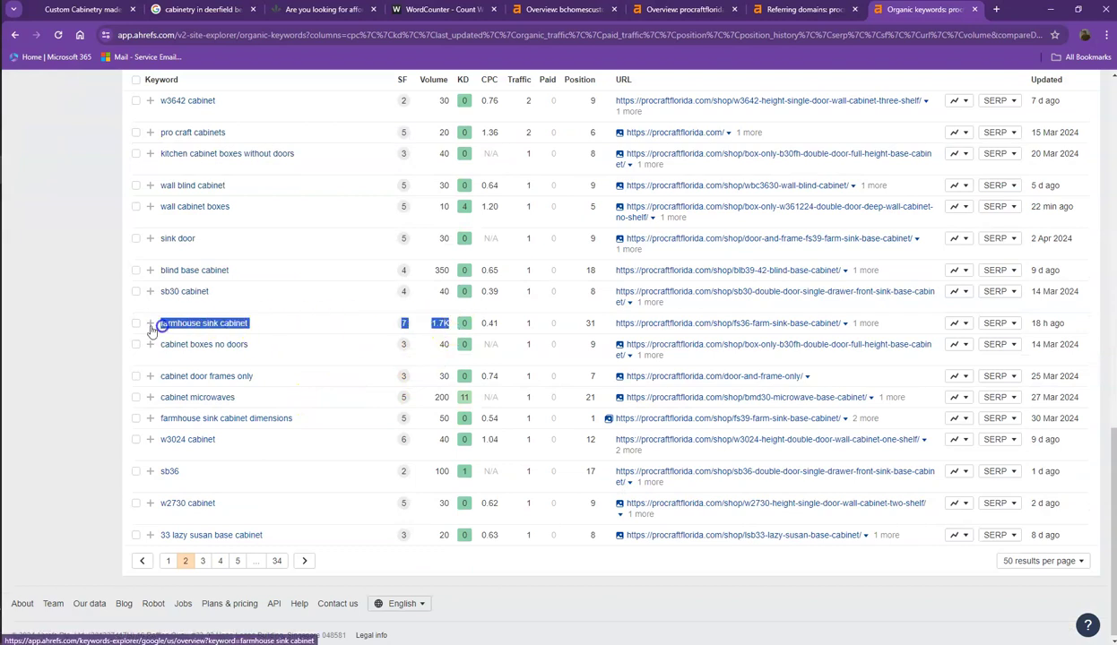
{"action": "left_click", "coordinate": [300, 319]}
{"action": "left_click", "coordinate": [202, 561]}
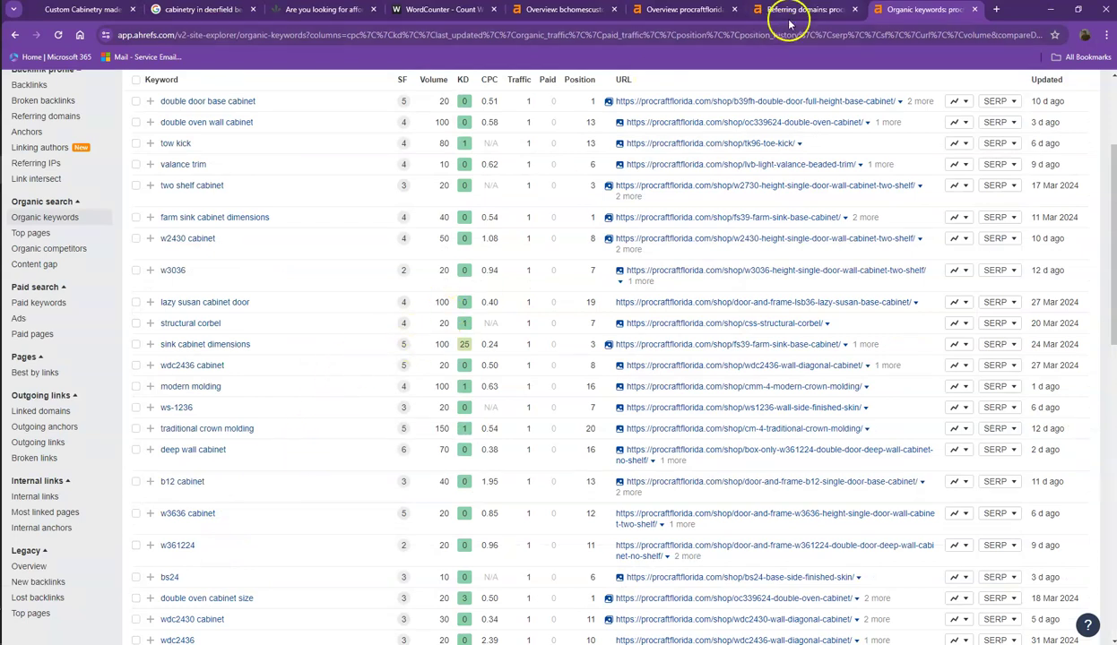
- Close the ProCraft referring domains and organic keywords reports and return to the BC Homes home page
{"action": "left_click", "coordinate": [855, 12]}
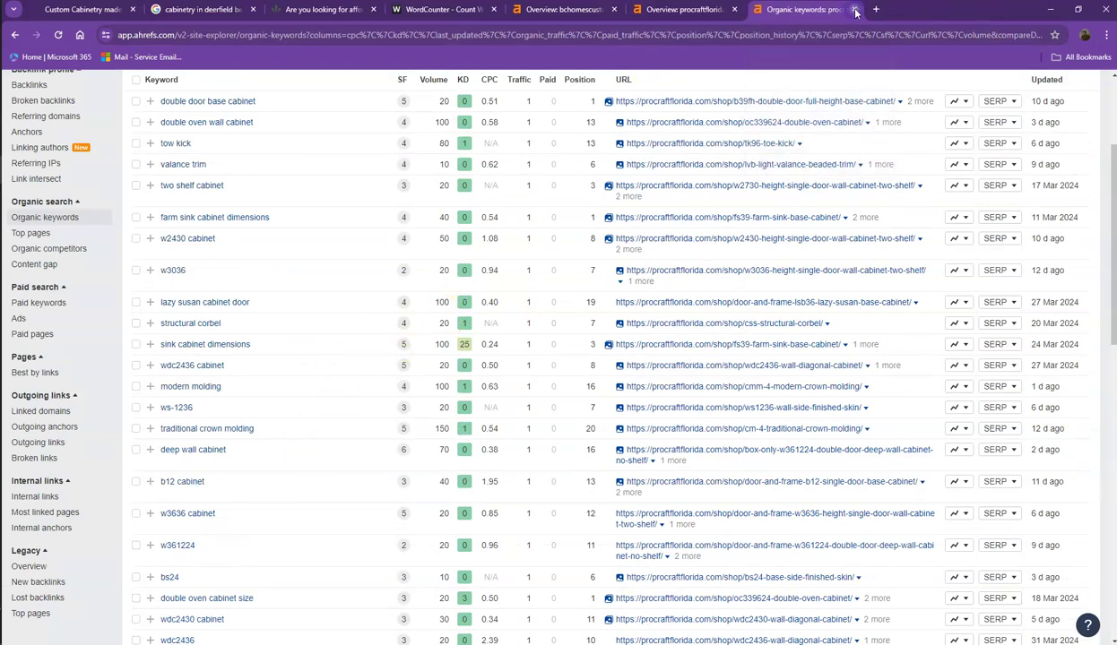
{"action": "left_click", "coordinate": [855, 12]}
{"action": "left_click", "coordinate": [108, 15]}
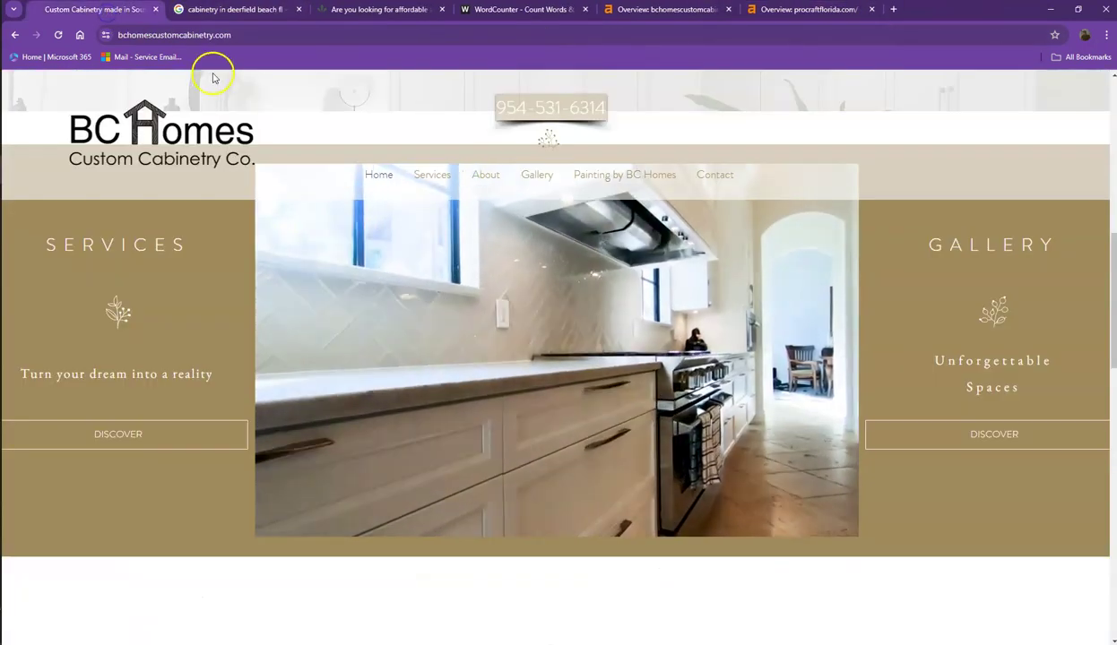
{"action": "scroll", "coordinate": [444, 269], "scroll_direction": "down", "scroll_amount": 3}
{"action": "scroll", "coordinate": [667, 191], "scroll_direction": "up", "scroll_amount": 2}
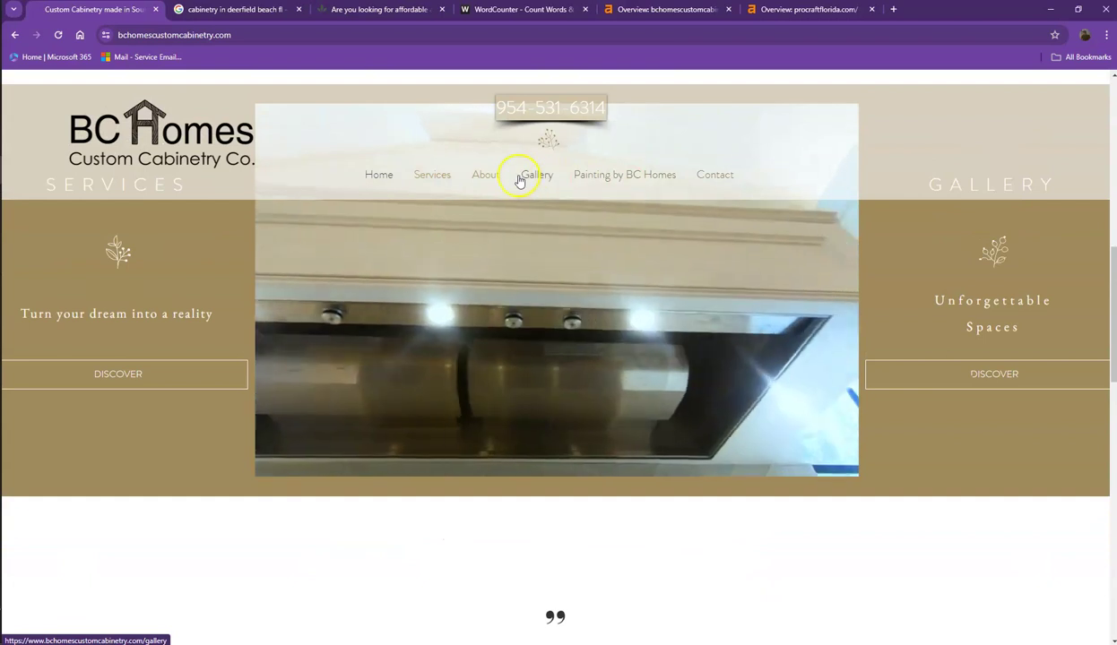
- Look through the project photo sections on the BC Homes Gallery page, from White Contemporary to White Kitchen black island, and return to Home
{"action": "left_click", "coordinate": [529, 176]}
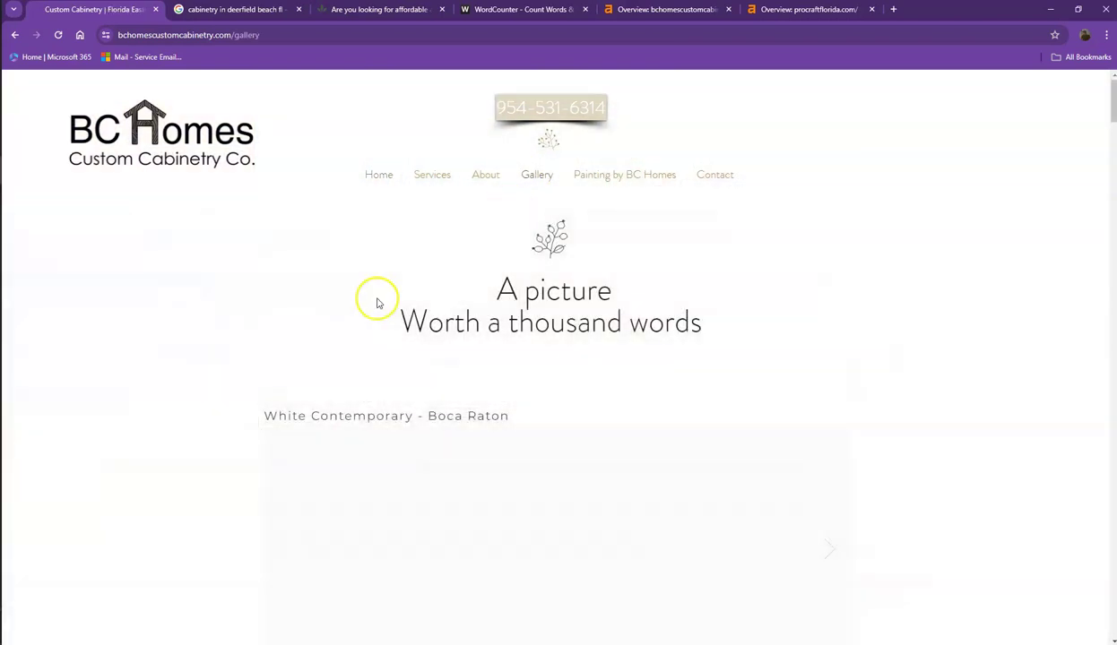
{"action": "scroll", "coordinate": [491, 300], "scroll_direction": "down", "scroll_amount": 2}
{"action": "left_click", "coordinate": [490, 296]}
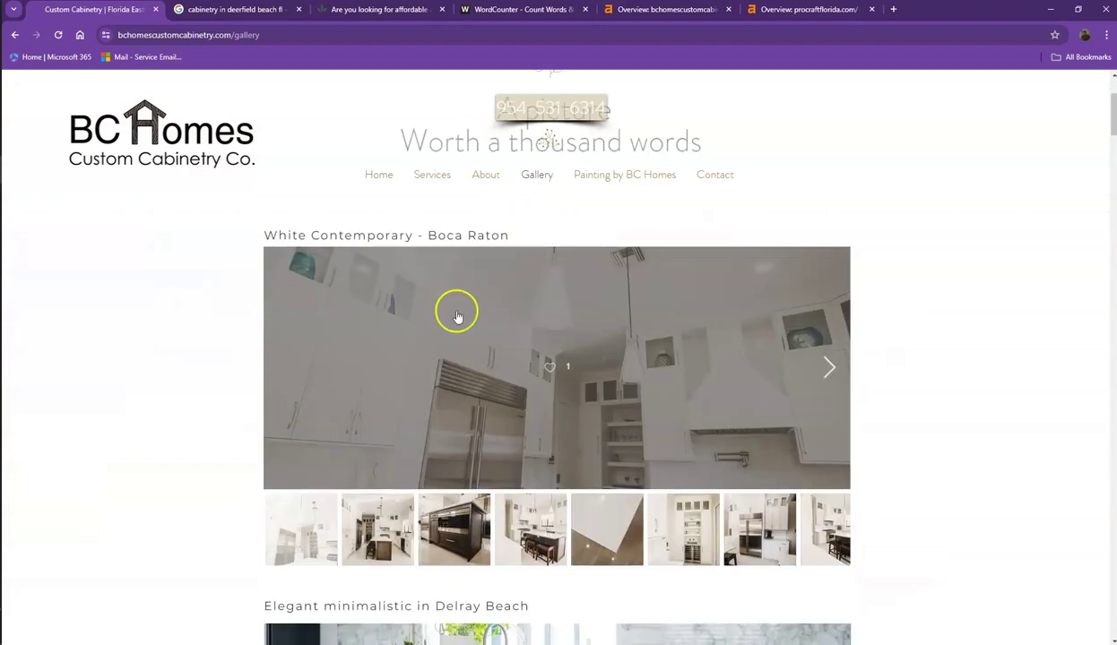
{"action": "scroll", "coordinate": [406, 394], "scroll_direction": "down", "scroll_amount": 1}
{"action": "right_click", "coordinate": [381, 411]}
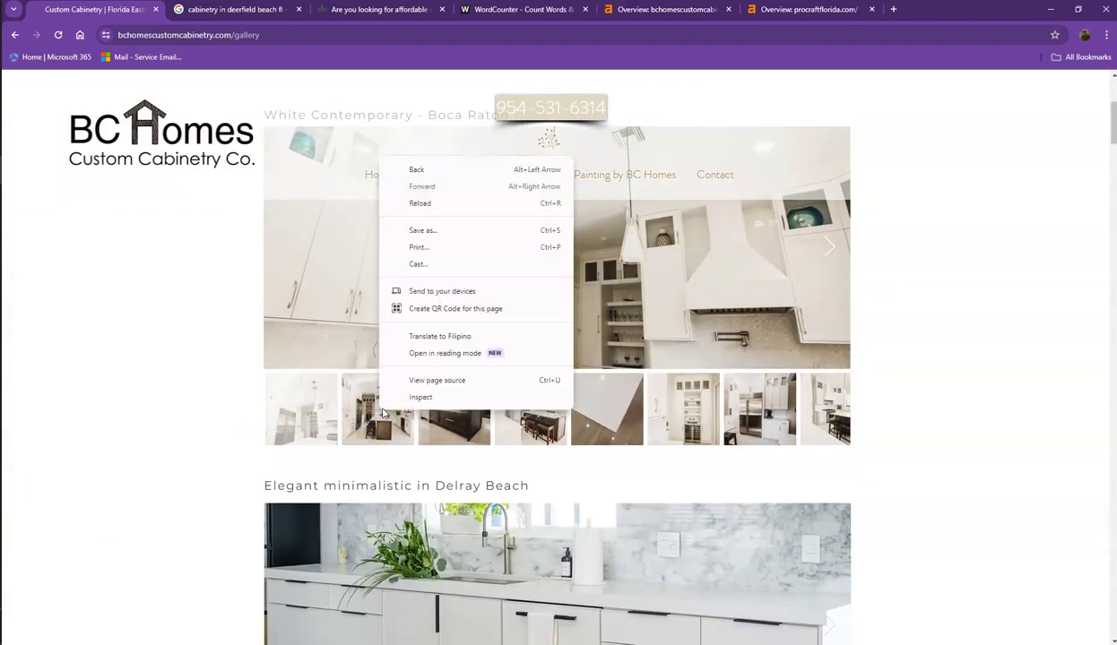
{"action": "scroll", "coordinate": [382, 411], "scroll_direction": "down", "scroll_amount": 2}
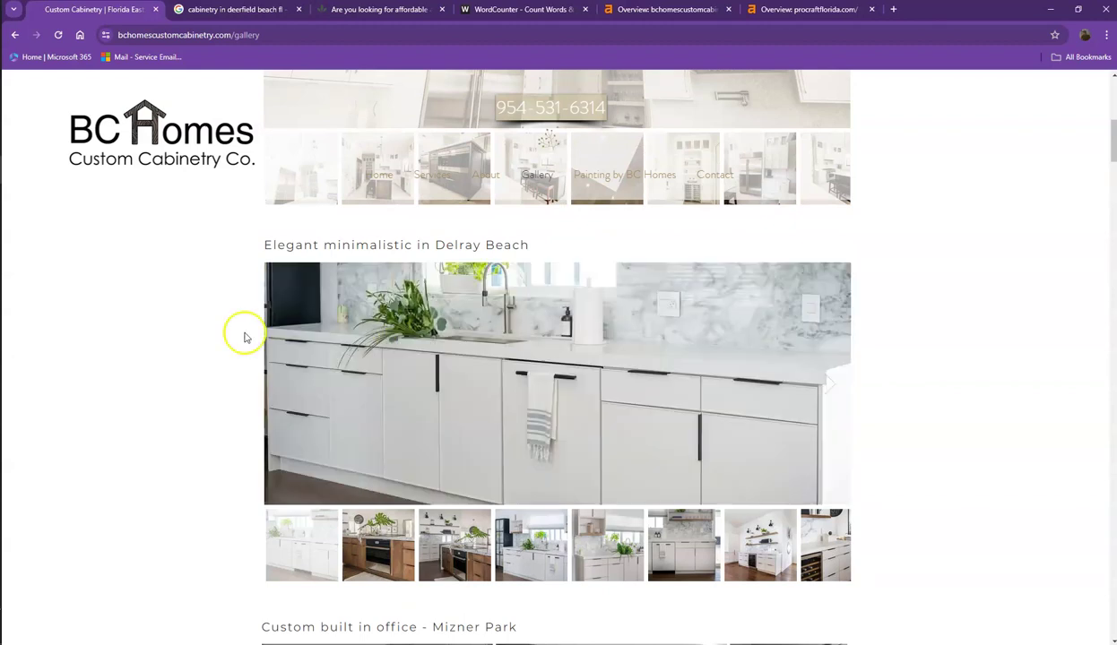
{"action": "scroll", "coordinate": [161, 323], "scroll_direction": "down", "scroll_amount": 3}
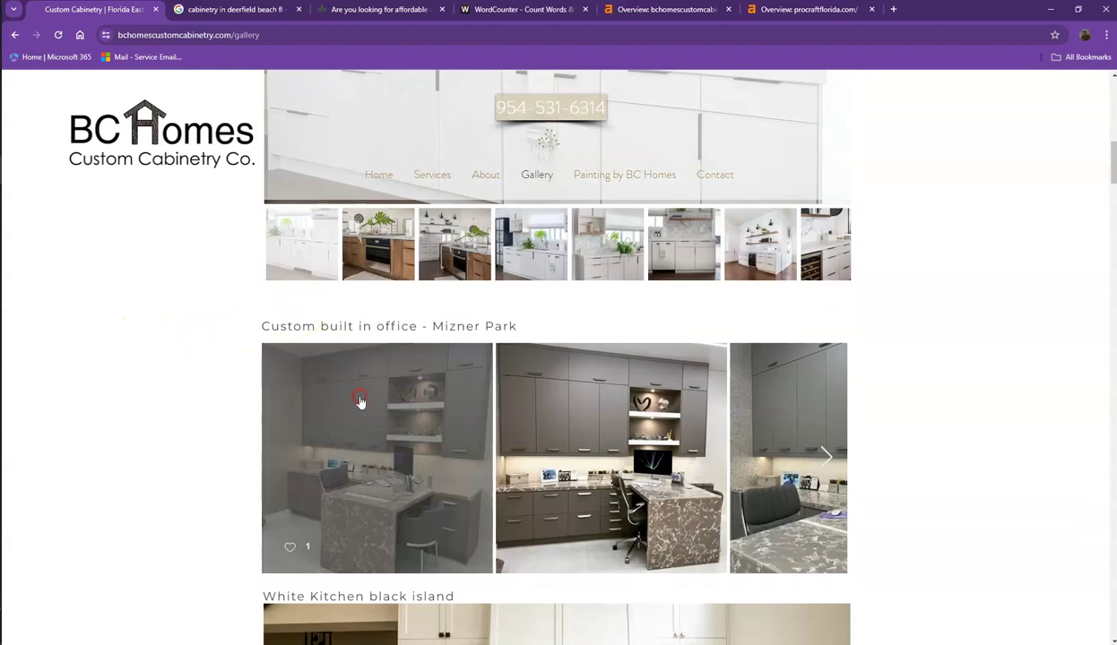
{"action": "scroll", "coordinate": [220, 374], "scroll_direction": "down", "scroll_amount": 3}
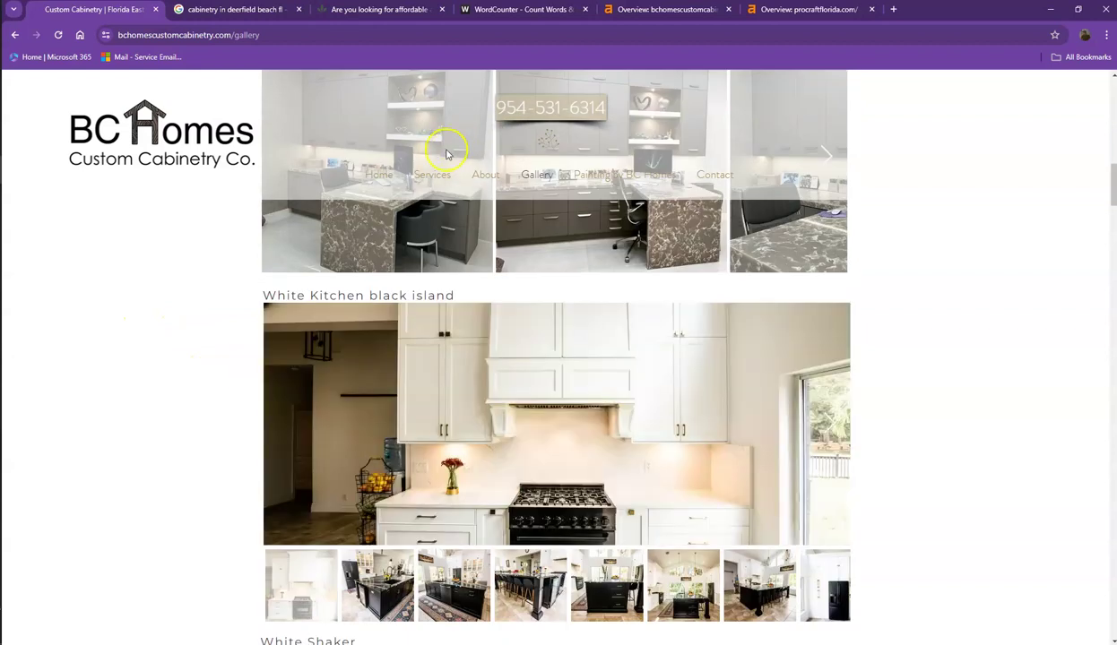
{"action": "left_click", "coordinate": [377, 177]}
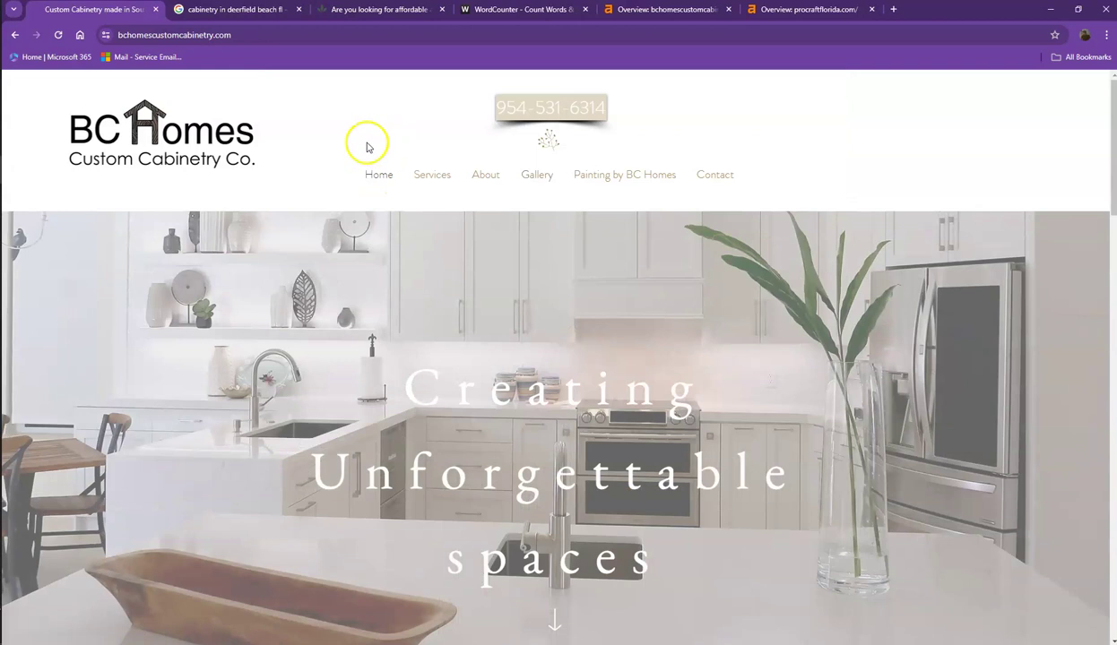
- Check the total word count of the BC Homes home page text in WordCounter
{"action": "left_click", "coordinate": [518, 11]}
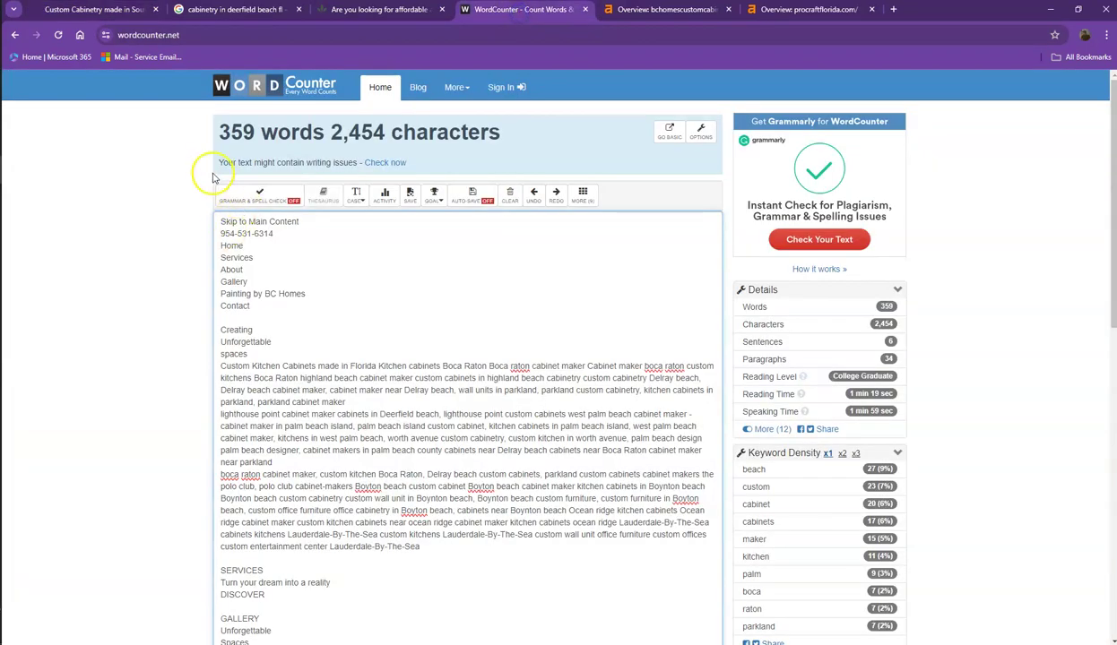
{"action": "left_click_drag", "start_coordinate": [220, 131], "coordinate": [333, 132]}
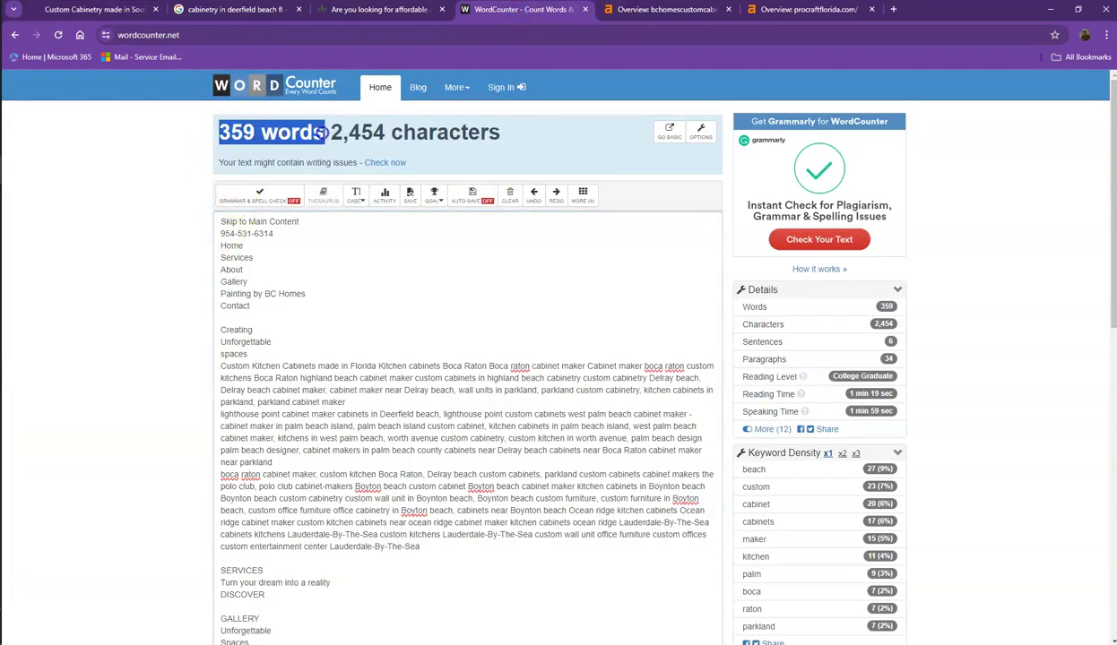
{"action": "left_click", "coordinate": [322, 132]}
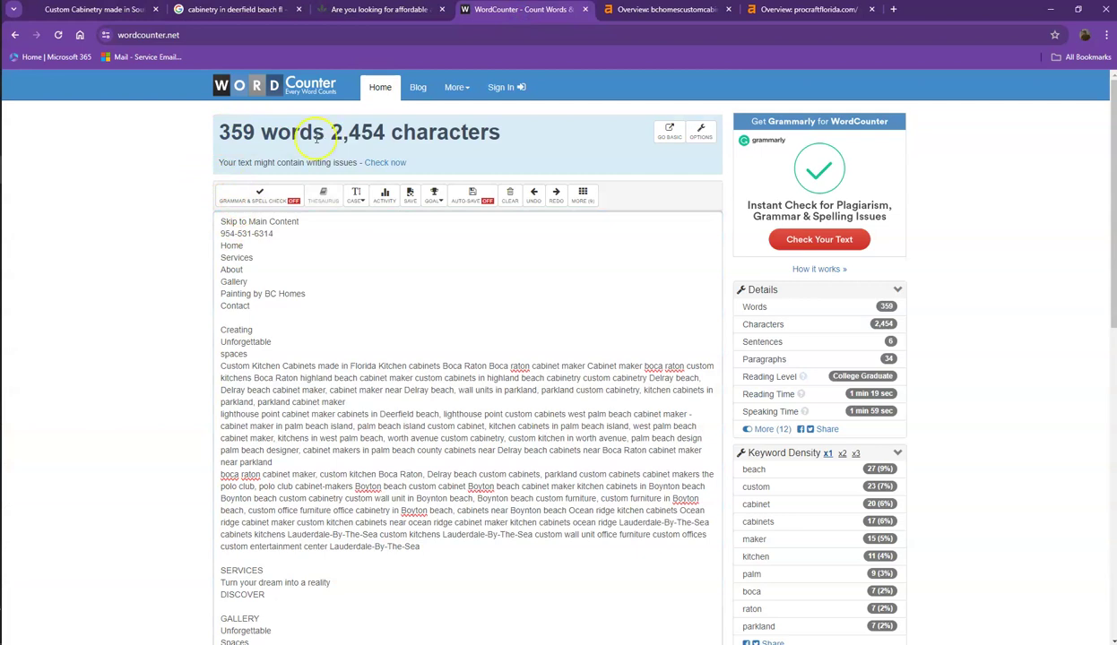
- Review the Houzz and Yelp results and the business listings in the Google search for "cabinetry in deerfield beach fl"
{"action": "left_click", "coordinate": [229, 11]}
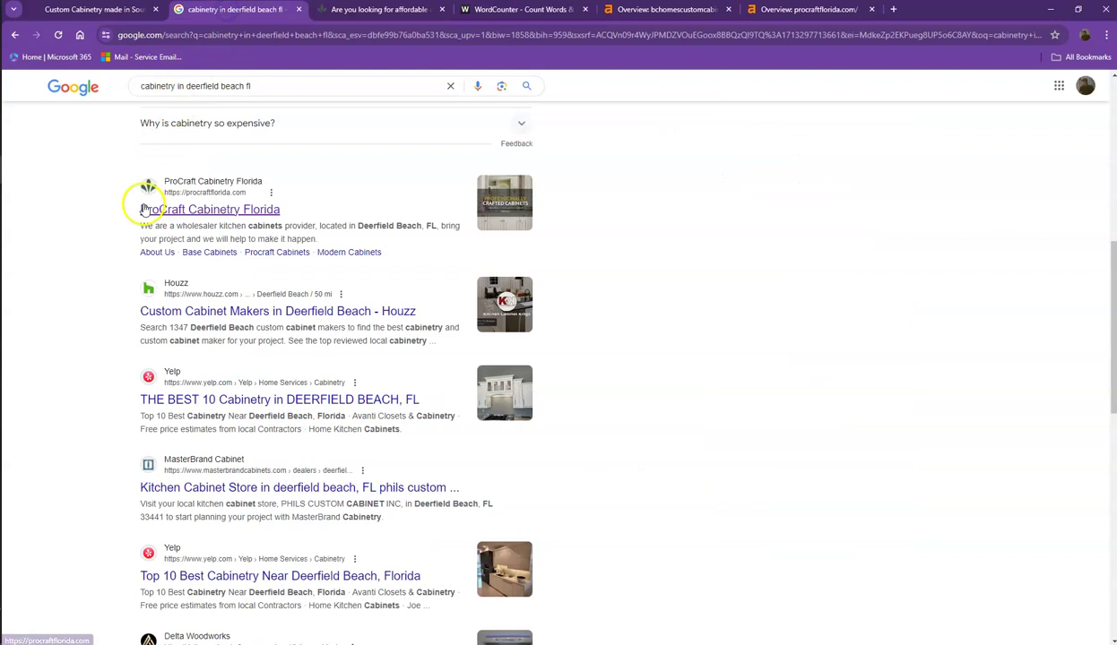
{"action": "left_click_drag", "start_coordinate": [124, 275], "coordinate": [437, 412]}
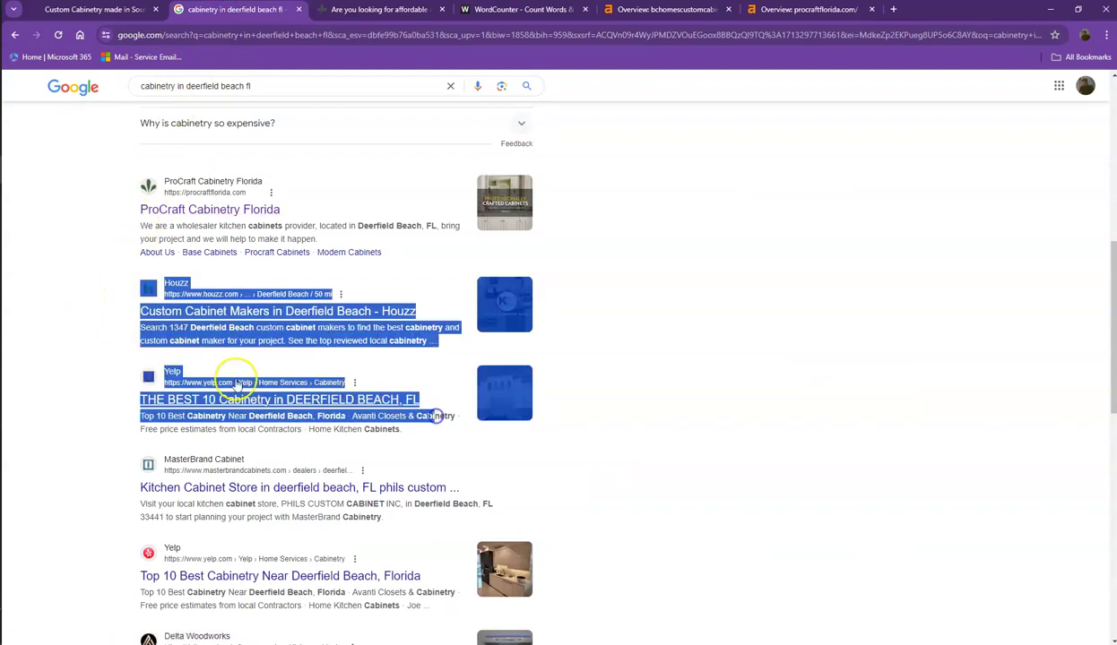
{"action": "left_click", "coordinate": [27, 266]}
{"action": "scroll", "coordinate": [51, 280], "scroll_direction": "up", "scroll_amount": 2}
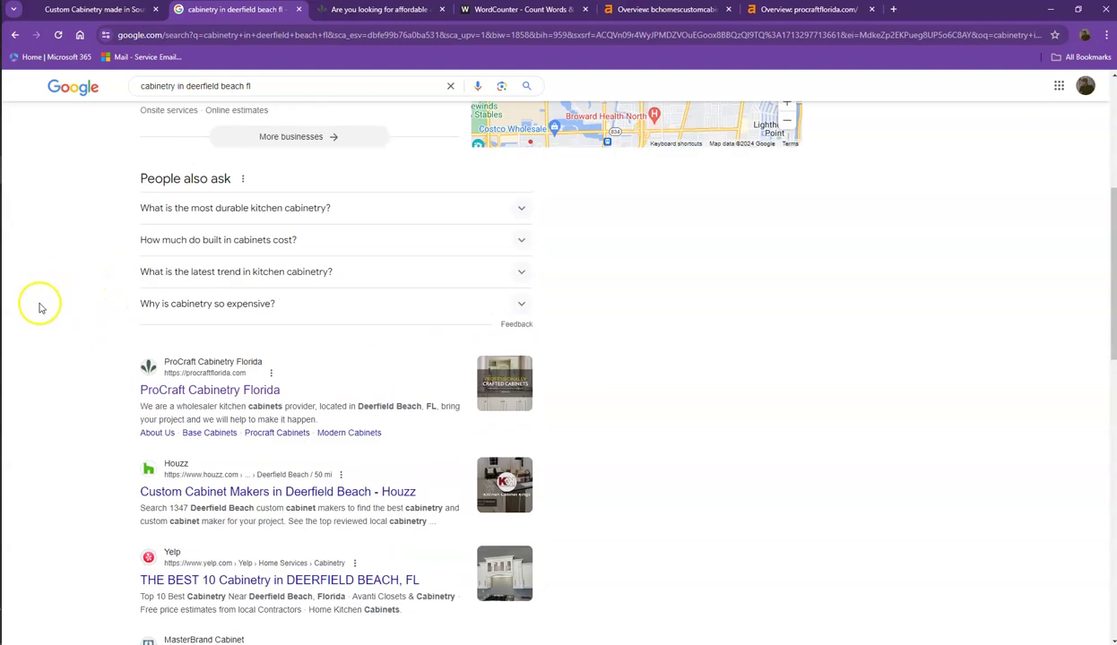
{"action": "scroll", "coordinate": [39, 310], "scroll_direction": "up", "scroll_amount": 3}
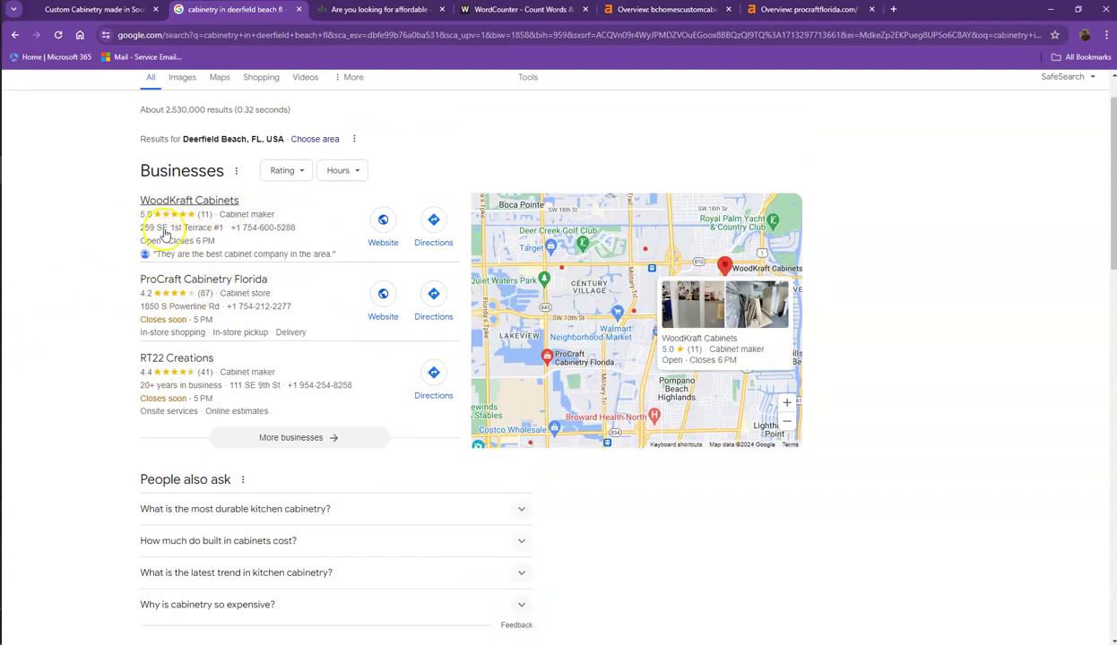
- Look through the BC Homes home page from the Services and Gallery sections past the company statement to the kitchen photos
{"action": "left_click", "coordinate": [94, 10]}
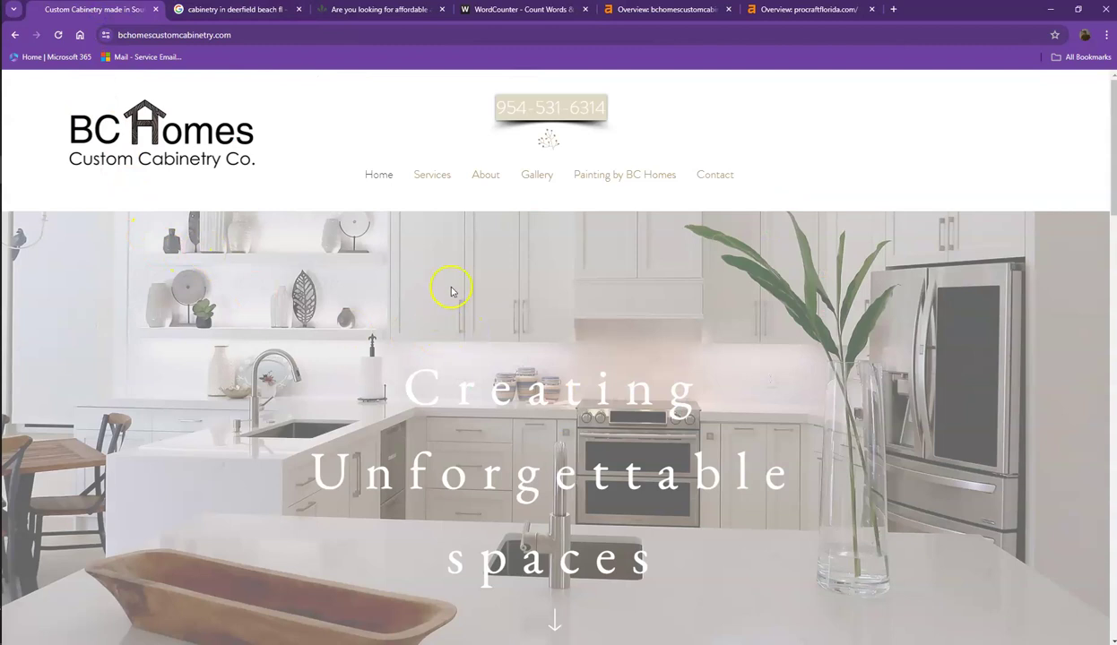
{"action": "scroll", "coordinate": [461, 352], "scroll_direction": "down", "scroll_amount": 10}
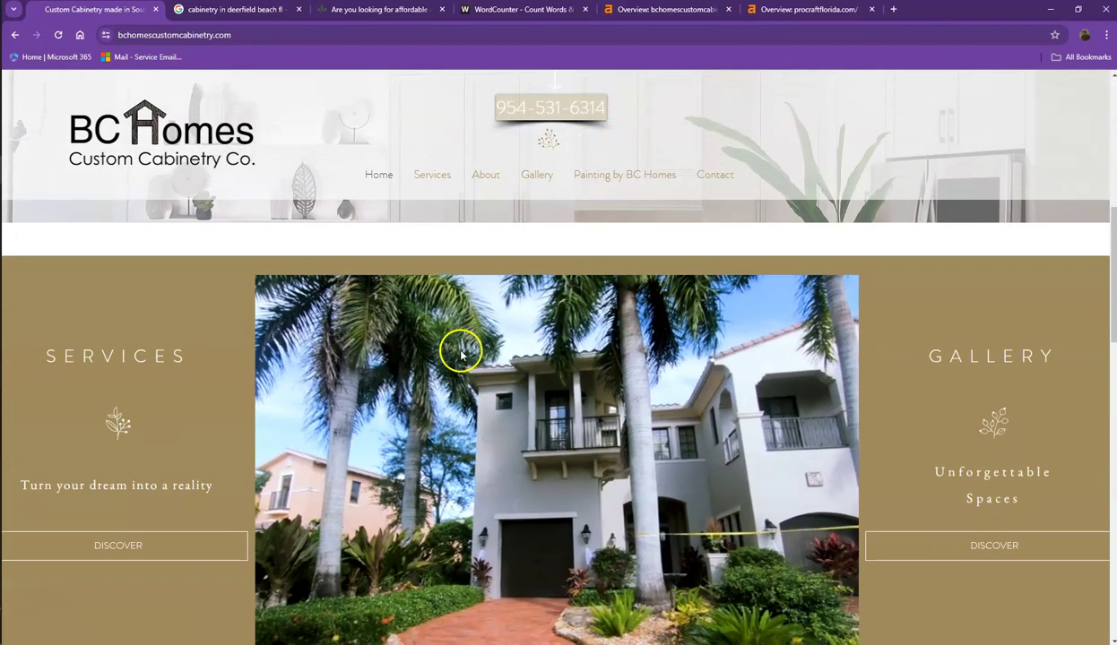
{"action": "scroll", "coordinate": [415, 360], "scroll_direction": "down", "scroll_amount": 2}
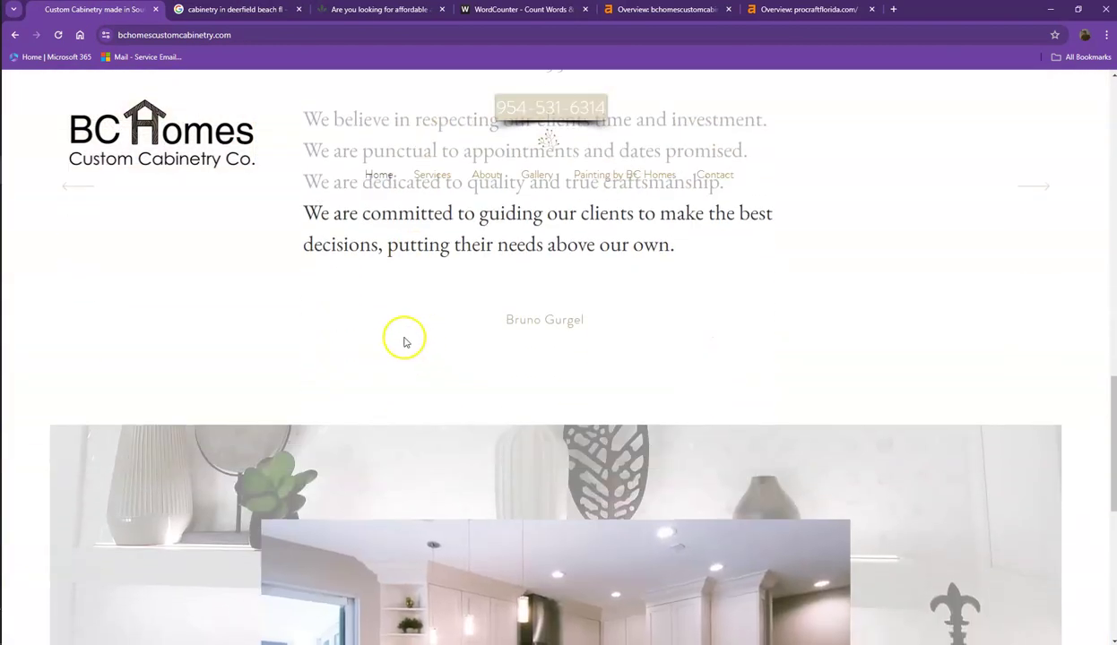
{"action": "scroll", "coordinate": [403, 337], "scroll_direction": "down", "scroll_amount": 2}
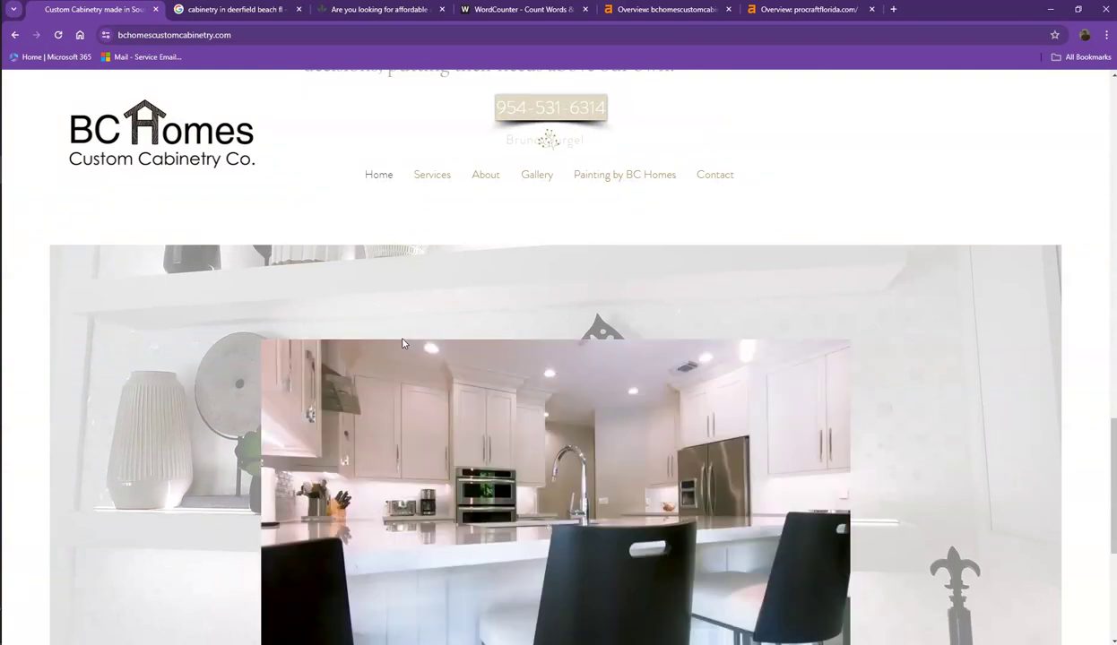